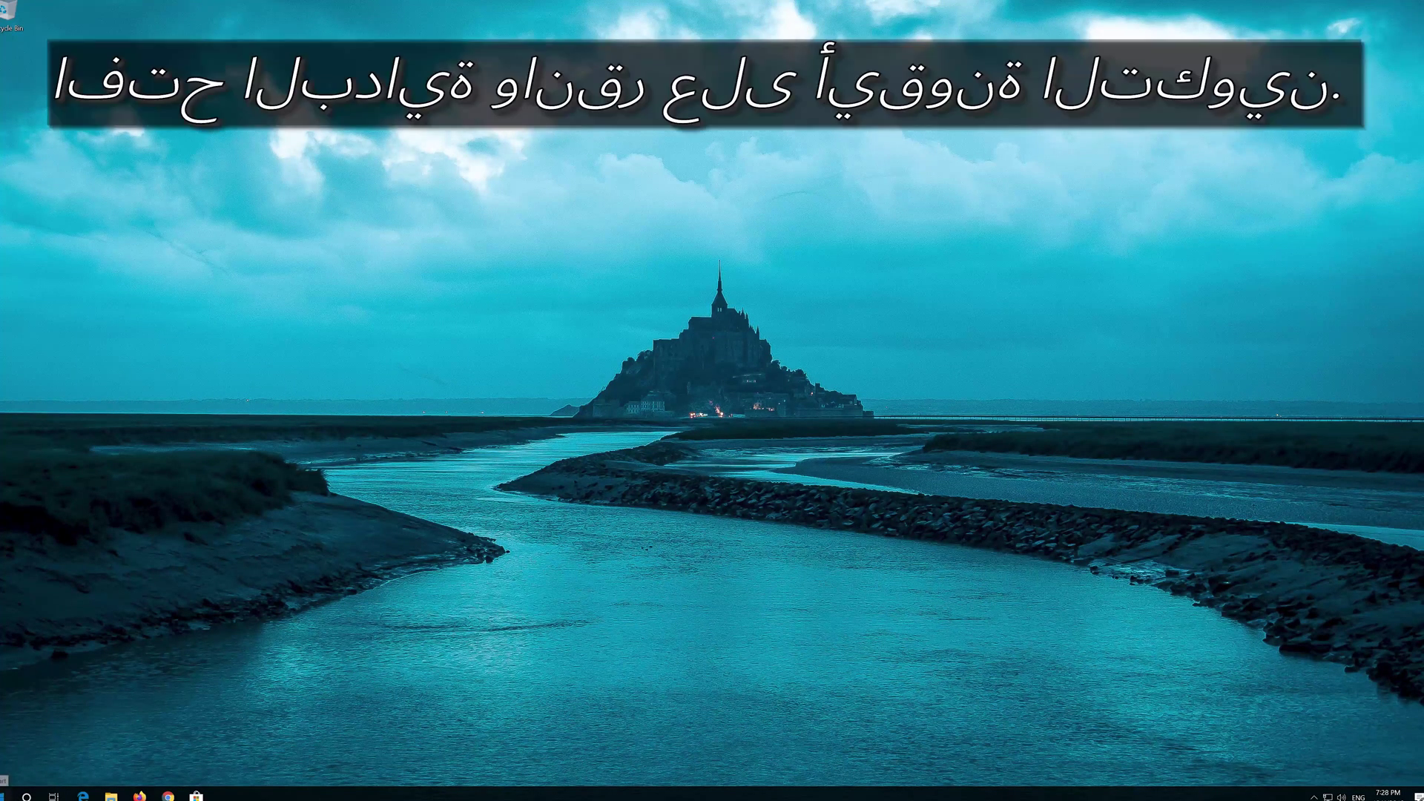
Open Windows Settings from the gear icon in the Start menu's left rail
{"action": "mouse_move", "coordinate": [4, 744]}
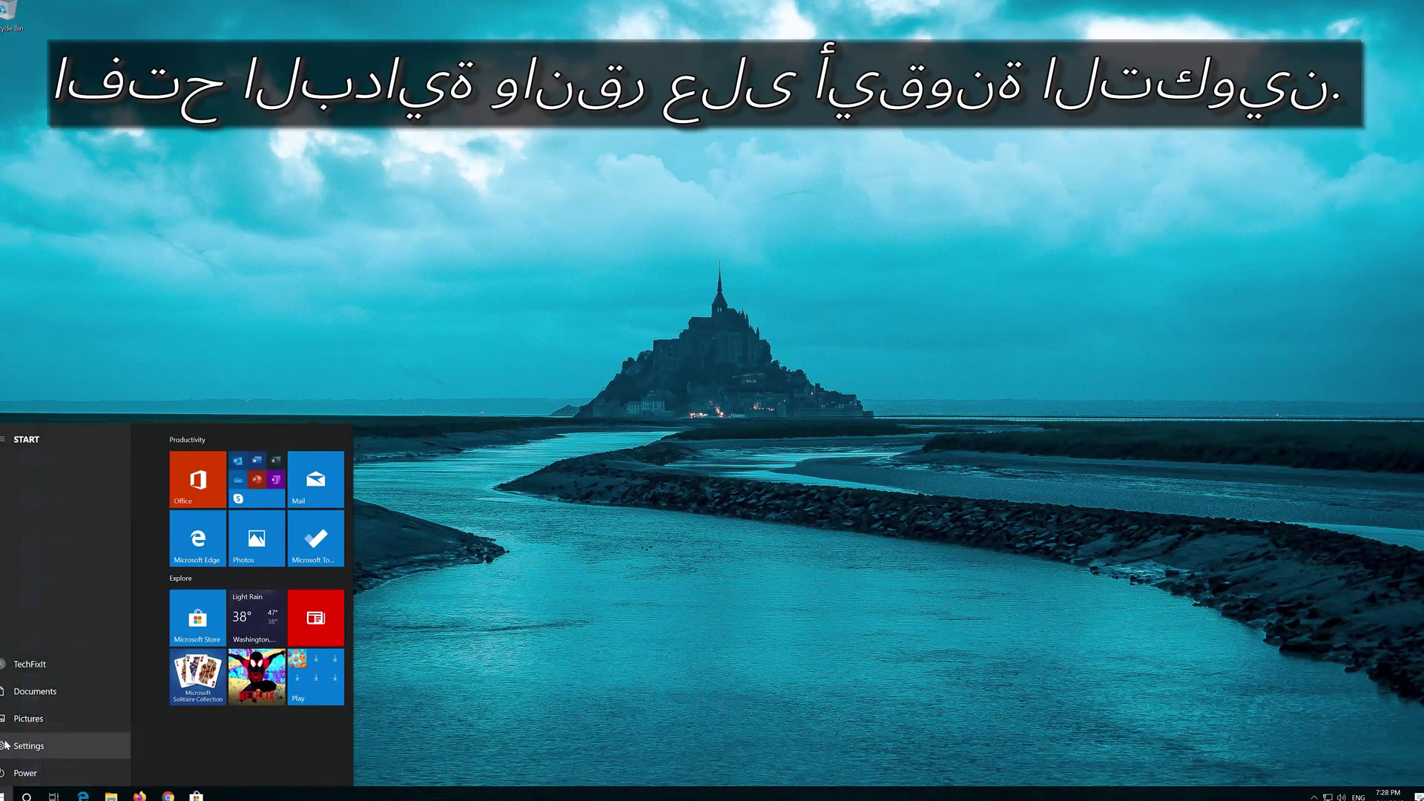
{"action": "left_click", "coordinate": [52, 751]}
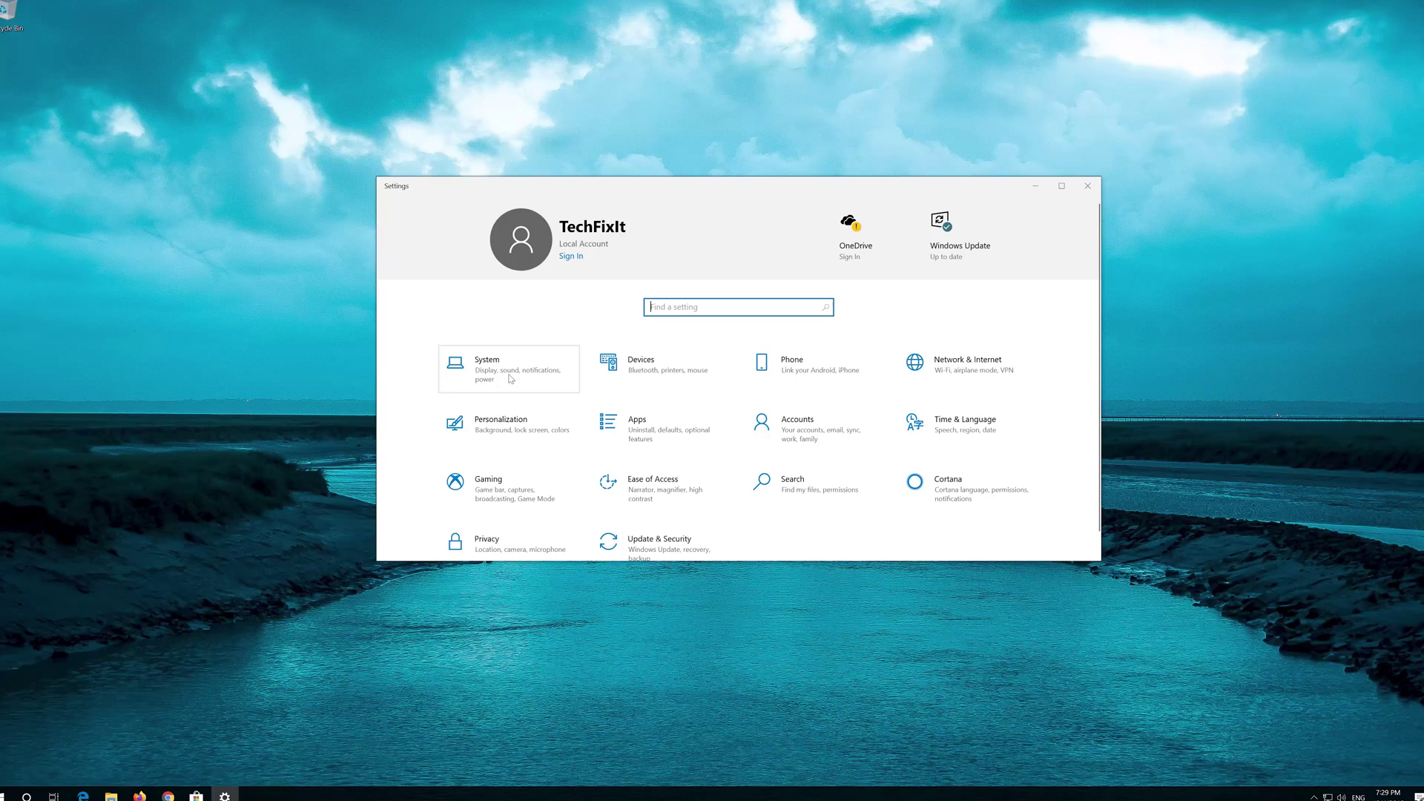
Go to System > Sound and list the output devices, showing Speakers (High Definition Audio Device)
{"action": "left_click", "coordinate": [509, 379]}
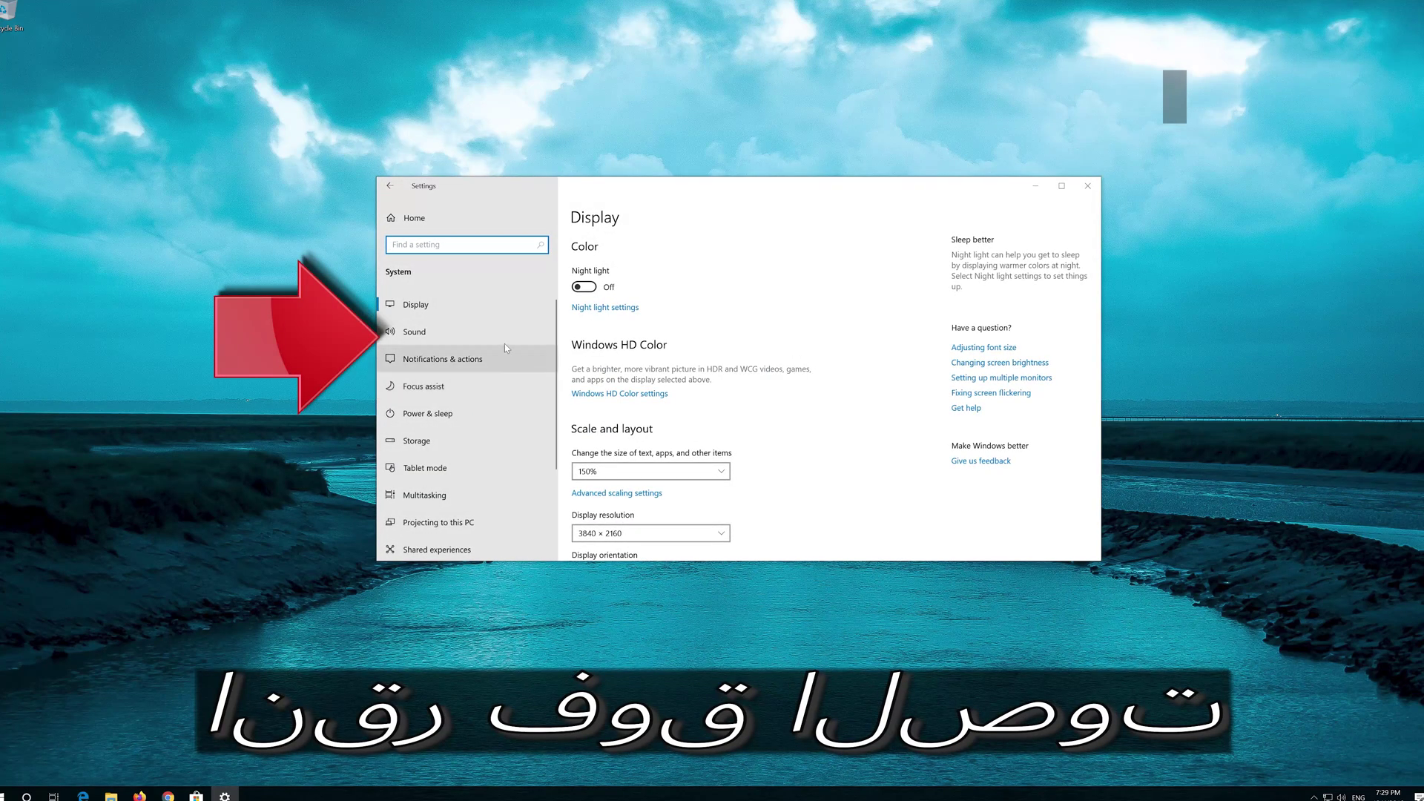
{"action": "left_click", "coordinate": [455, 332]}
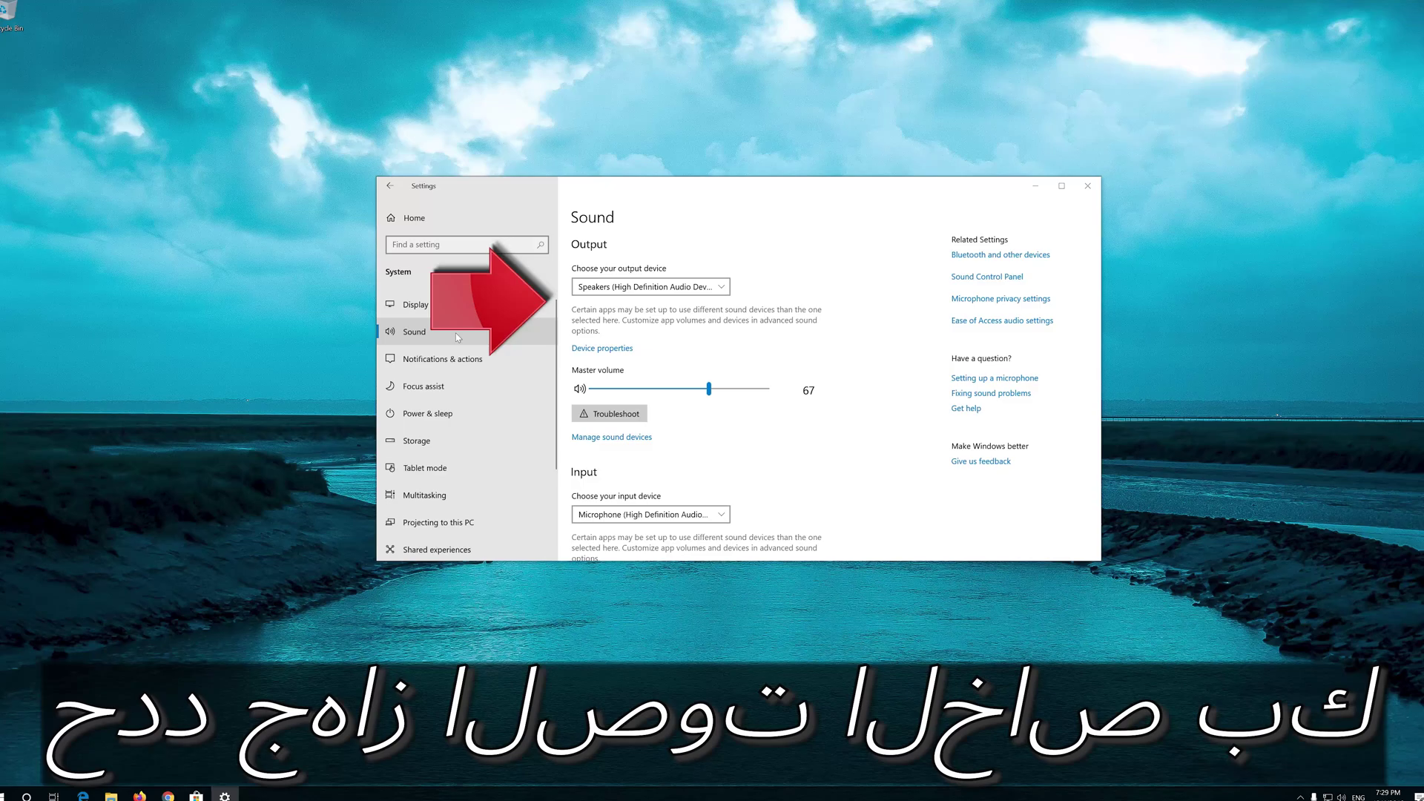
{"action": "left_click", "coordinate": [619, 287]}
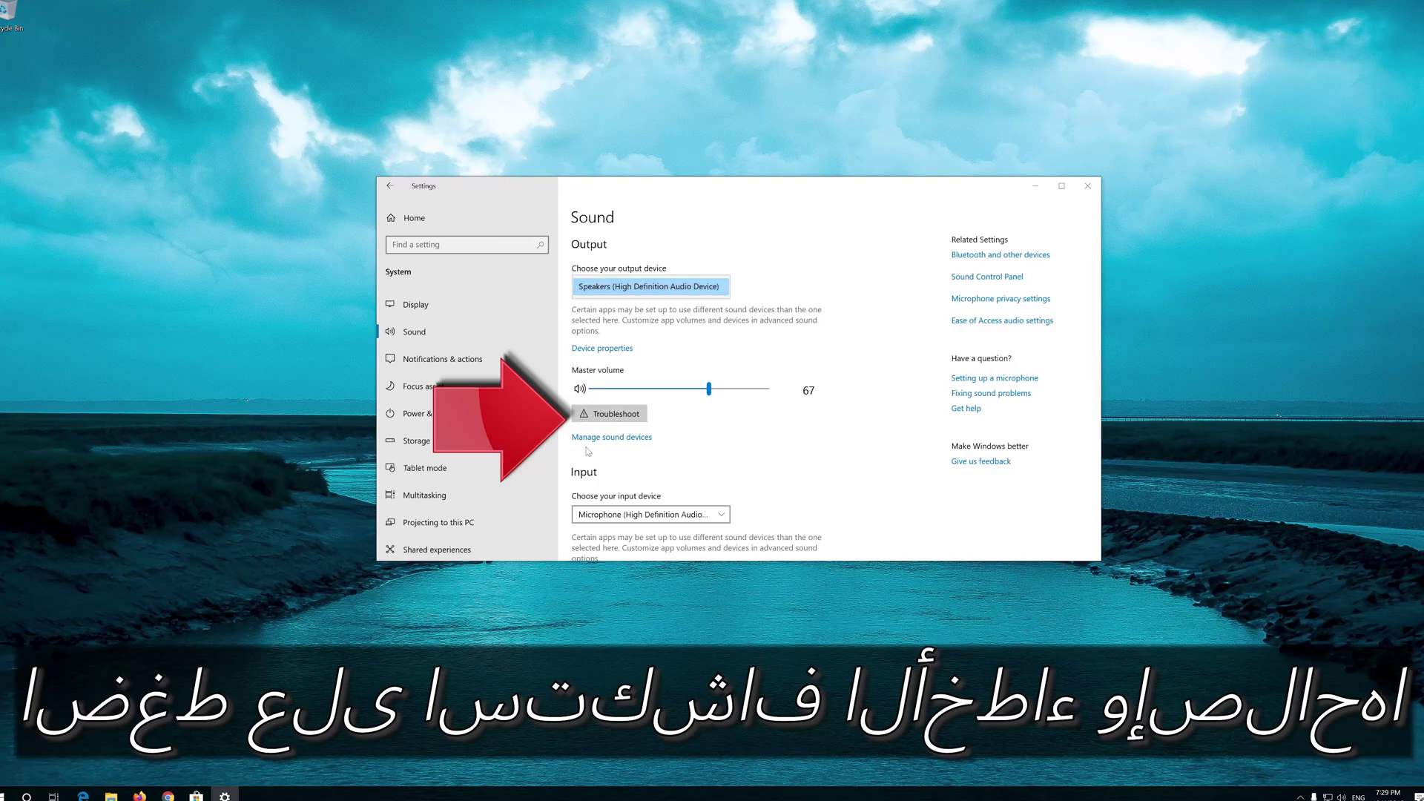
Run the Playing Audio troubleshooter on the Speakers device
{"action": "left_click", "coordinate": [614, 420]}
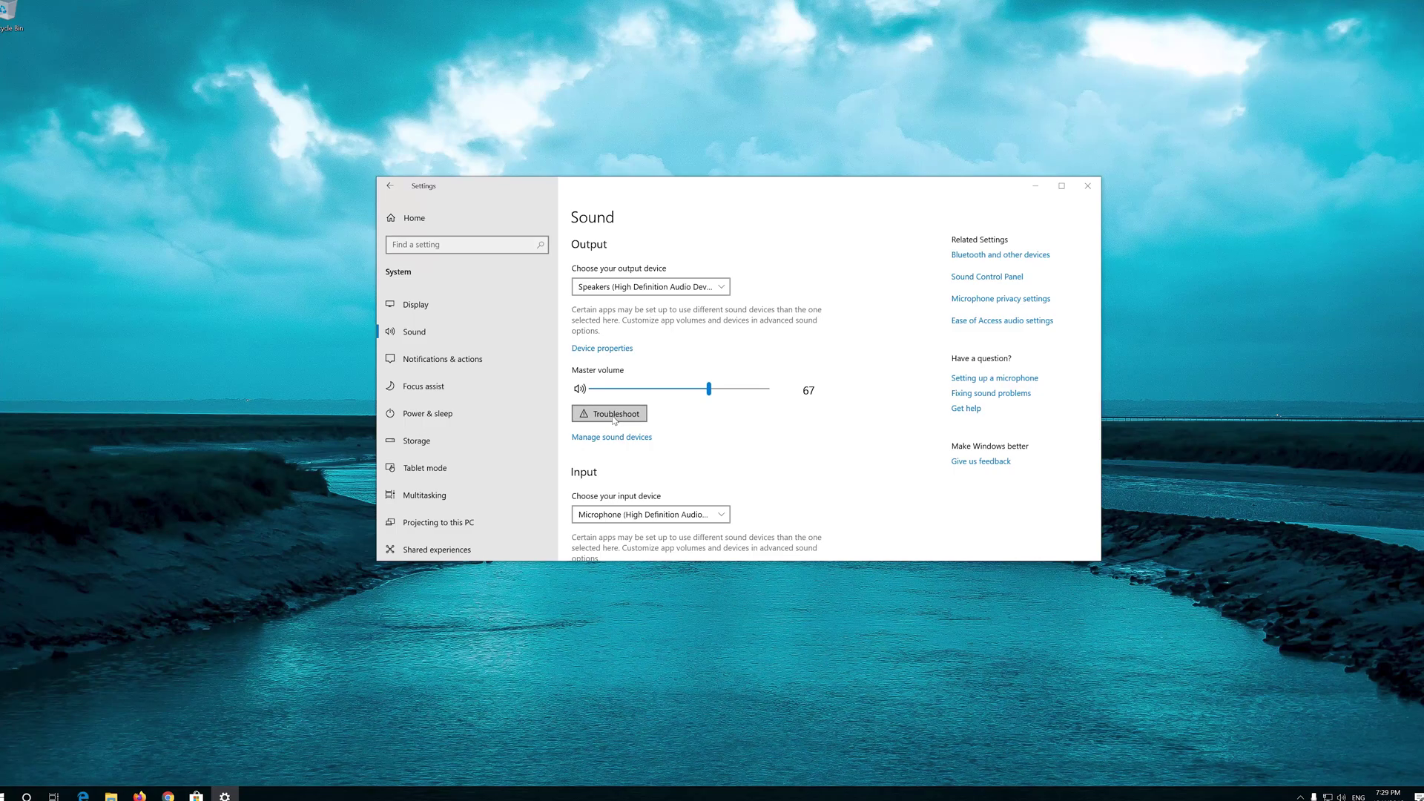
{"action": "left_click", "coordinate": [614, 420]}
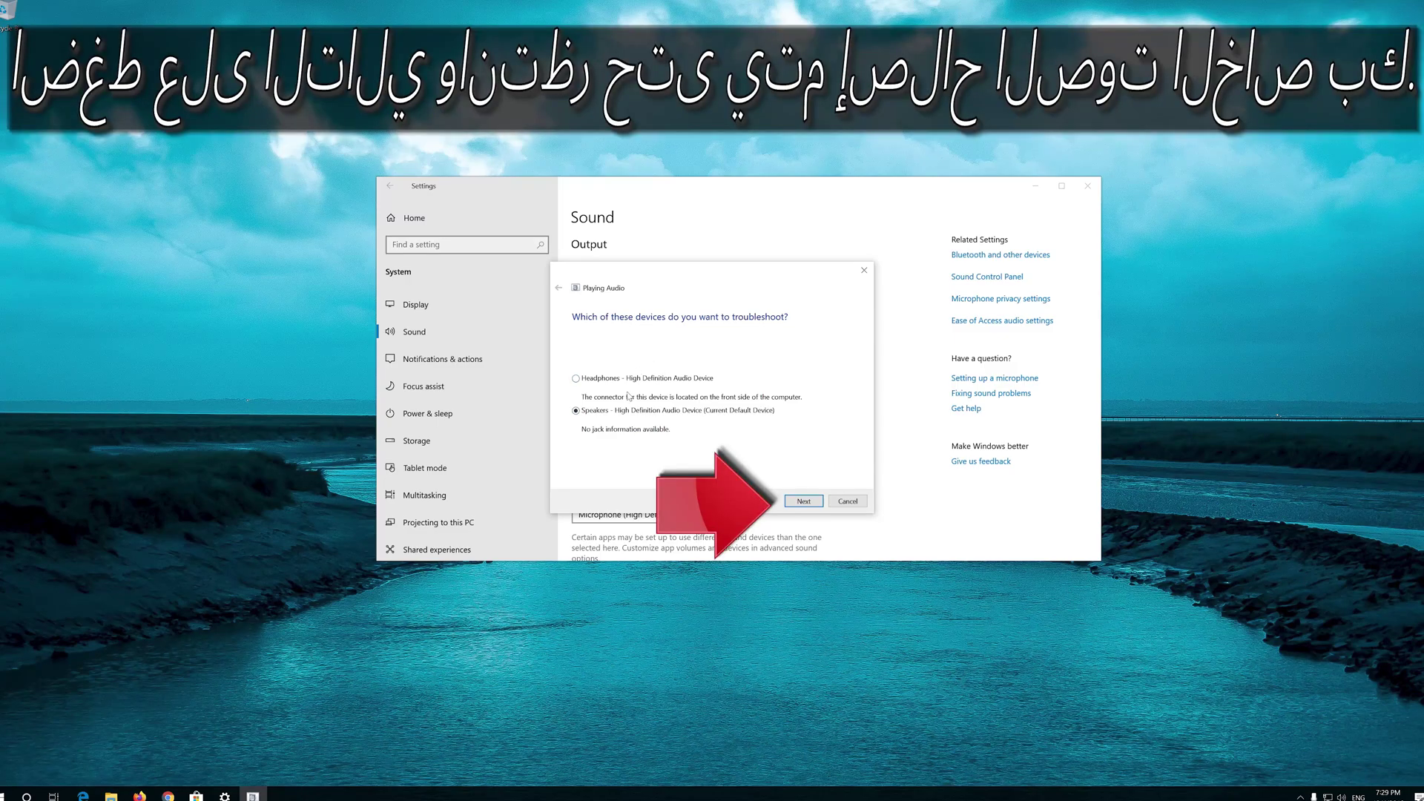
{"action": "left_click", "coordinate": [795, 504]}
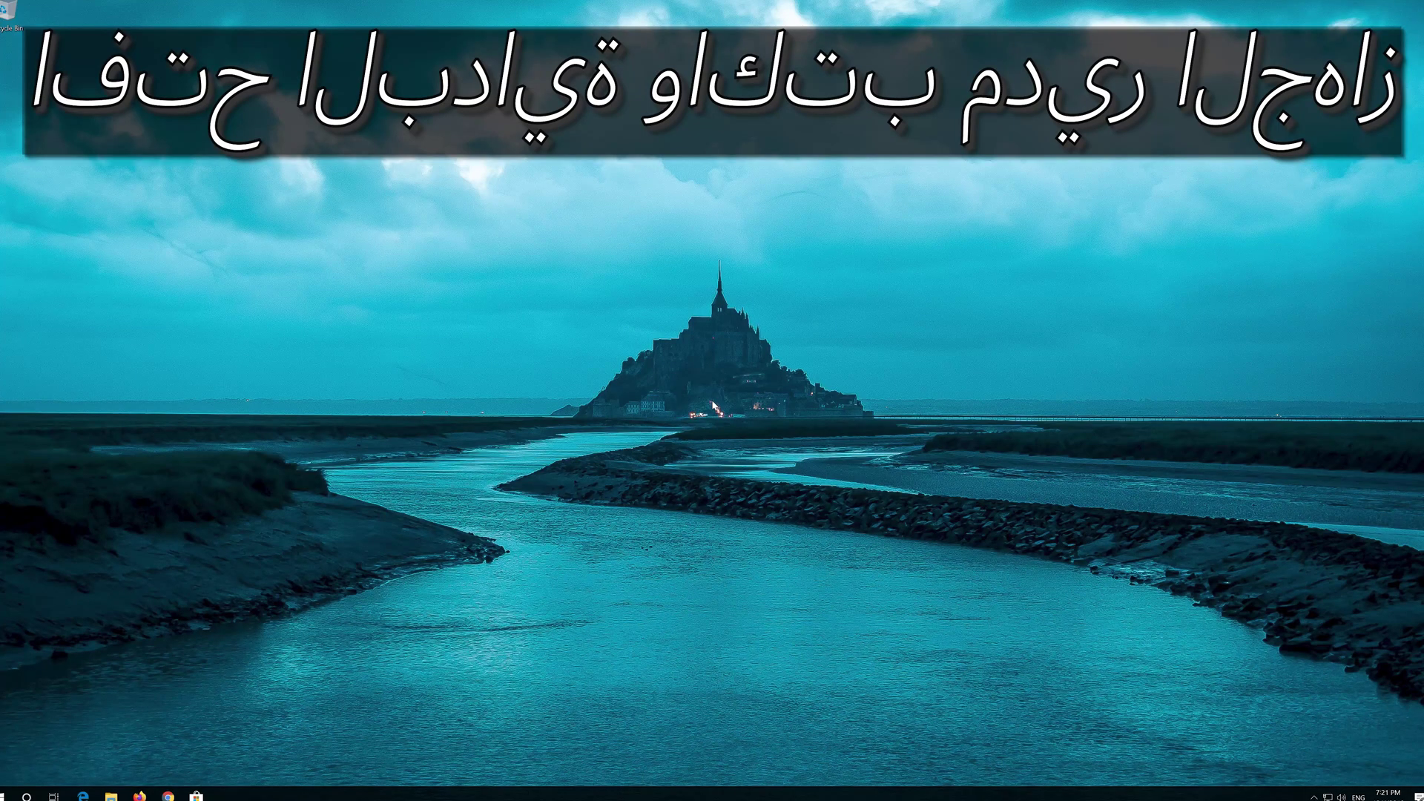
Search the Start menu for 'device manager' and open Device Manager
{"action": "key", "text": "super"}
{"action": "type", "text": "device manager"}
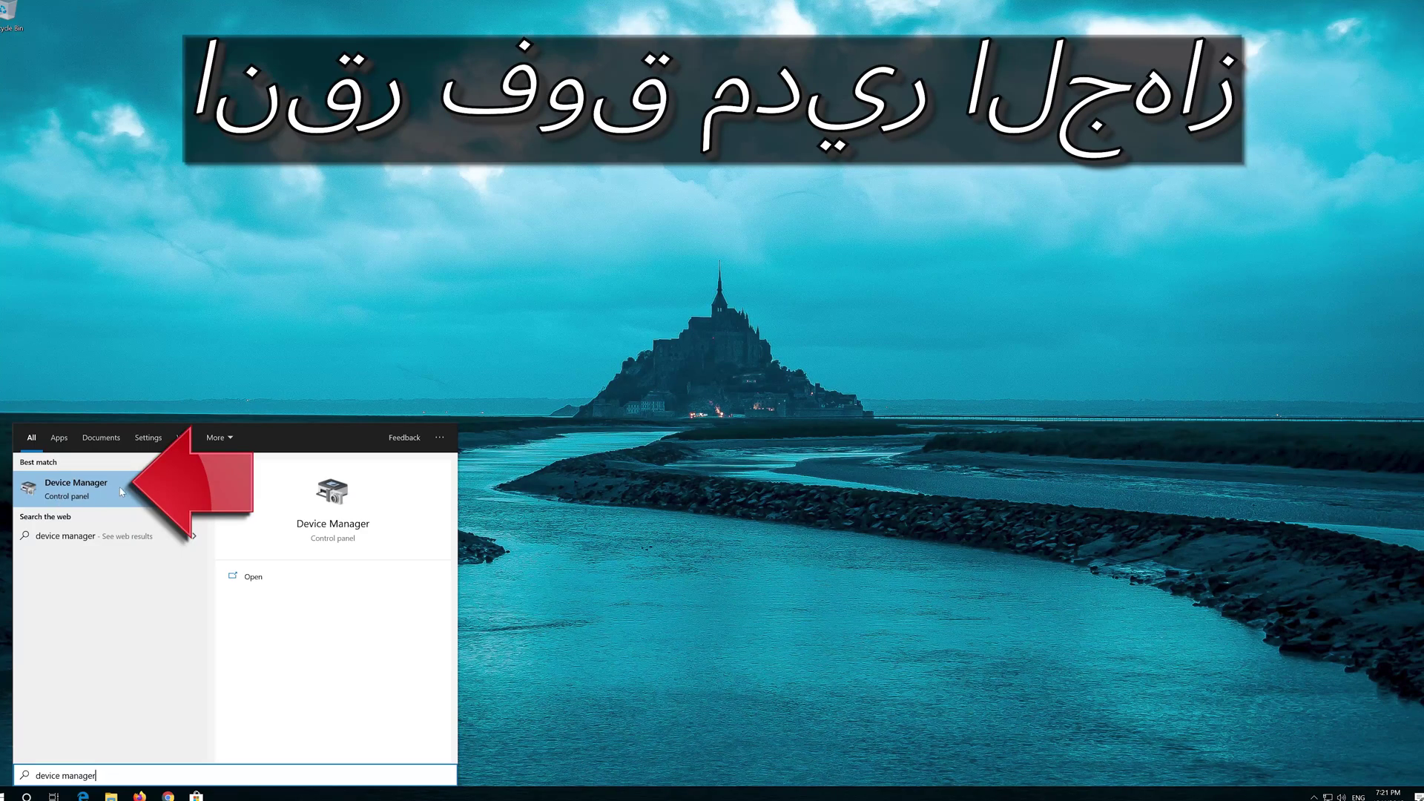
{"action": "left_click", "coordinate": [96, 496]}
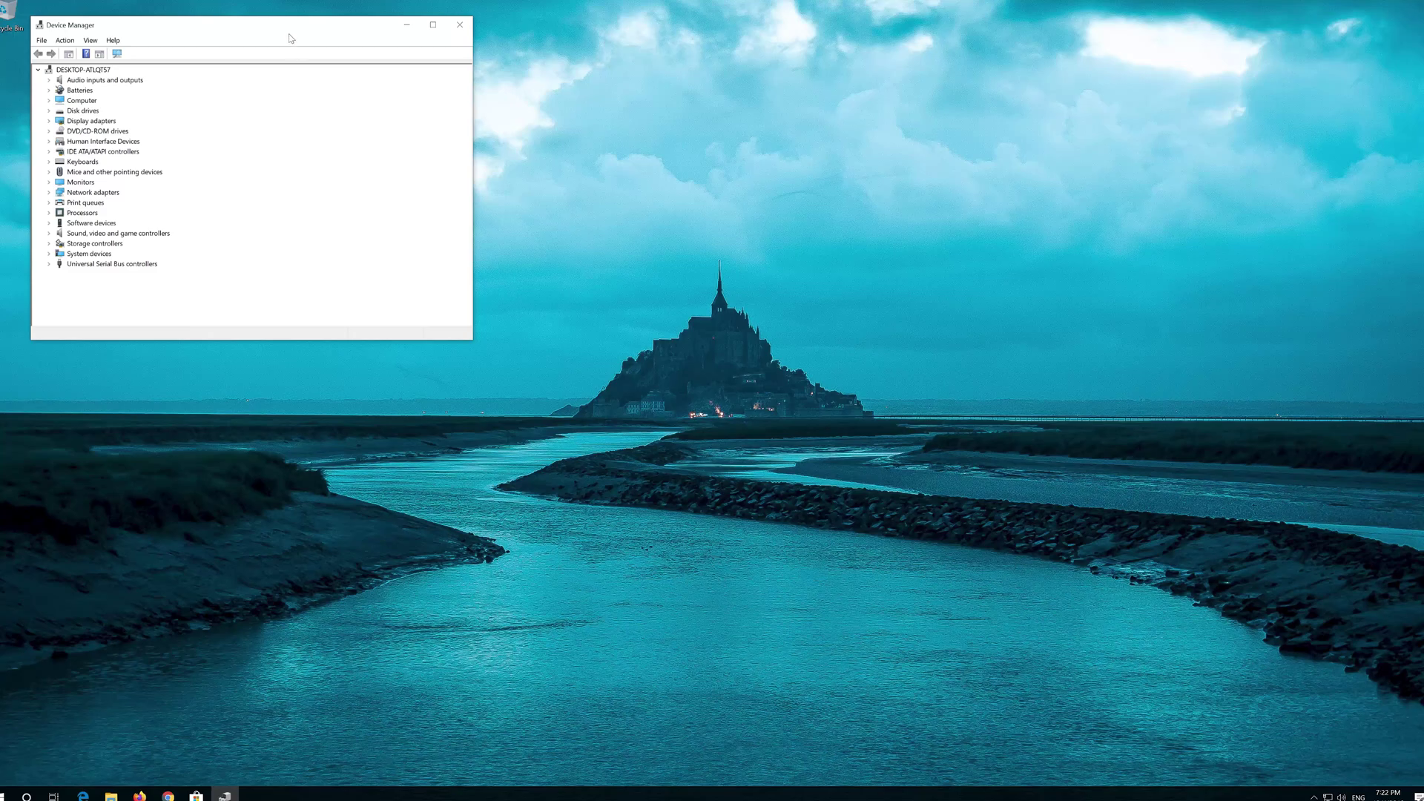
Under Sound, video and game controllers, auto-search for an updated High Definition Audio Device driver
{"action": "left_click_drag", "start_coordinate": [290, 36], "coordinate": [695, 195]}
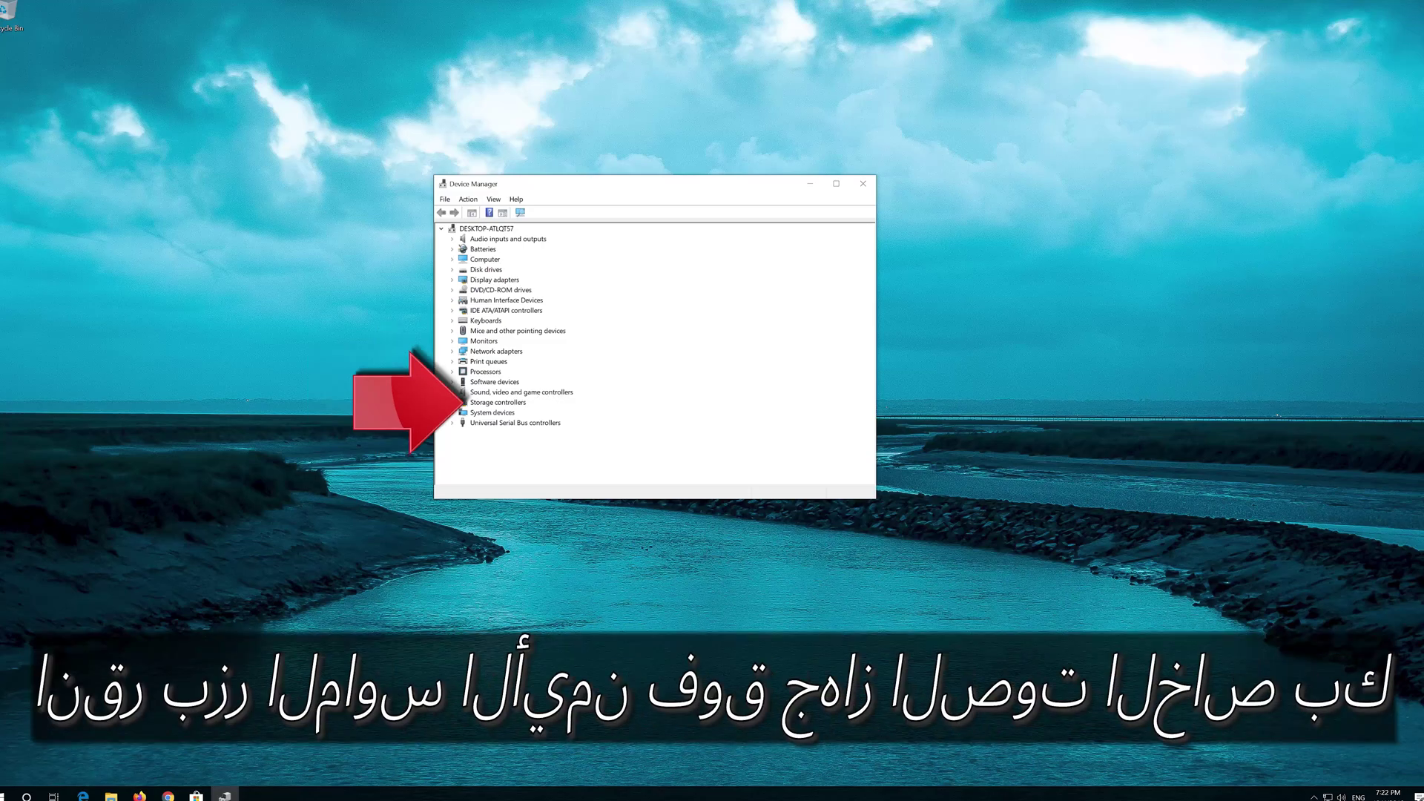
{"action": "left_click", "coordinate": [452, 392]}
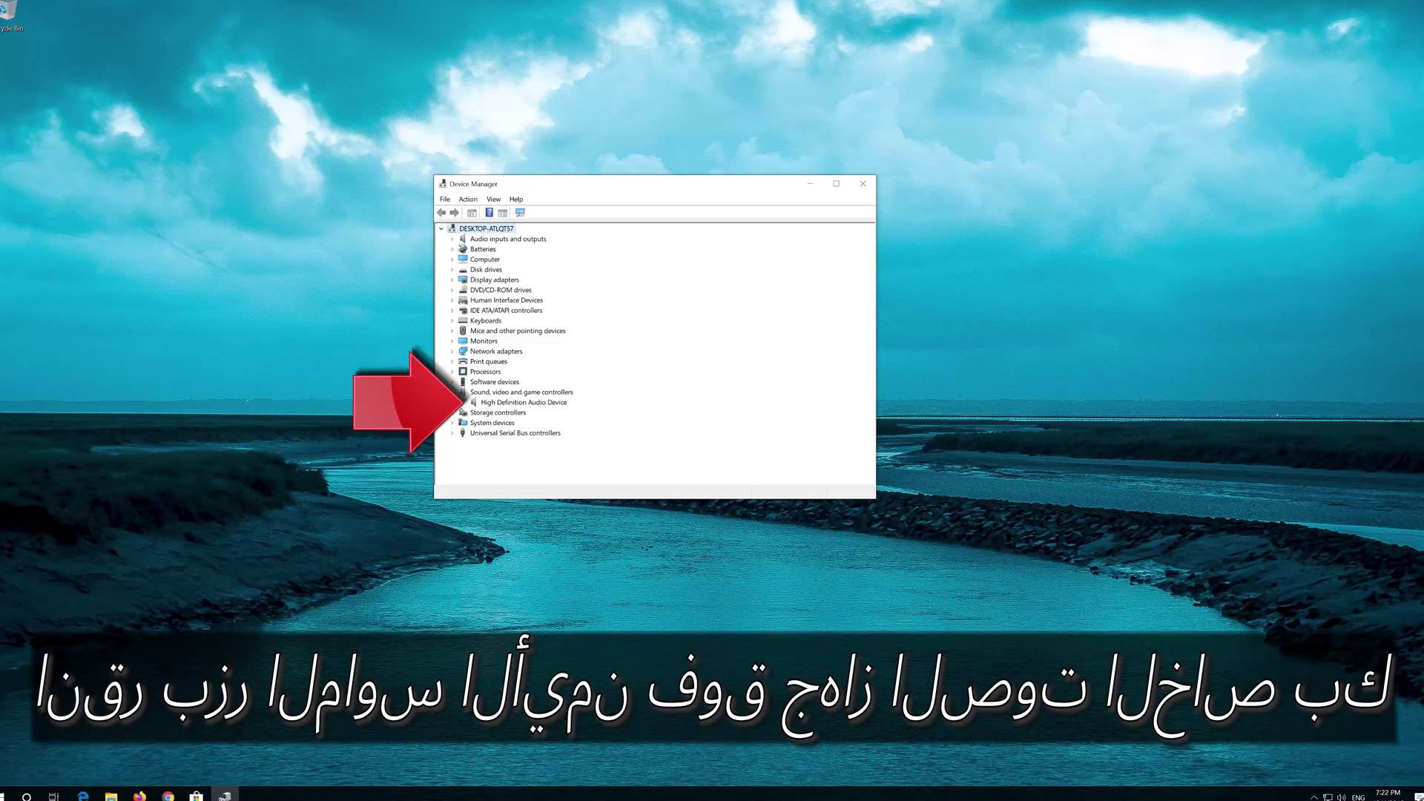
{"action": "left_click", "coordinate": [498, 402]}
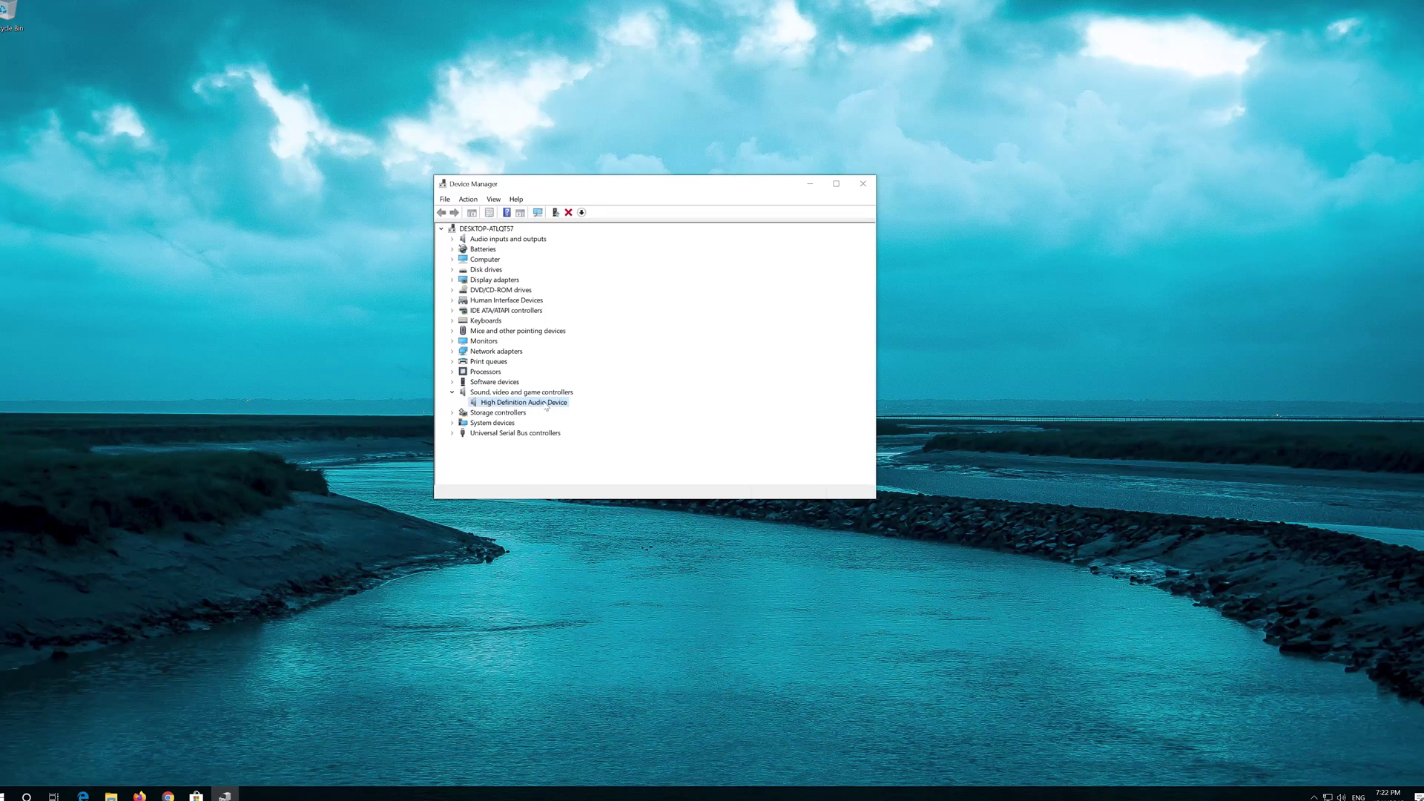
{"action": "right_click", "coordinate": [545, 405]}
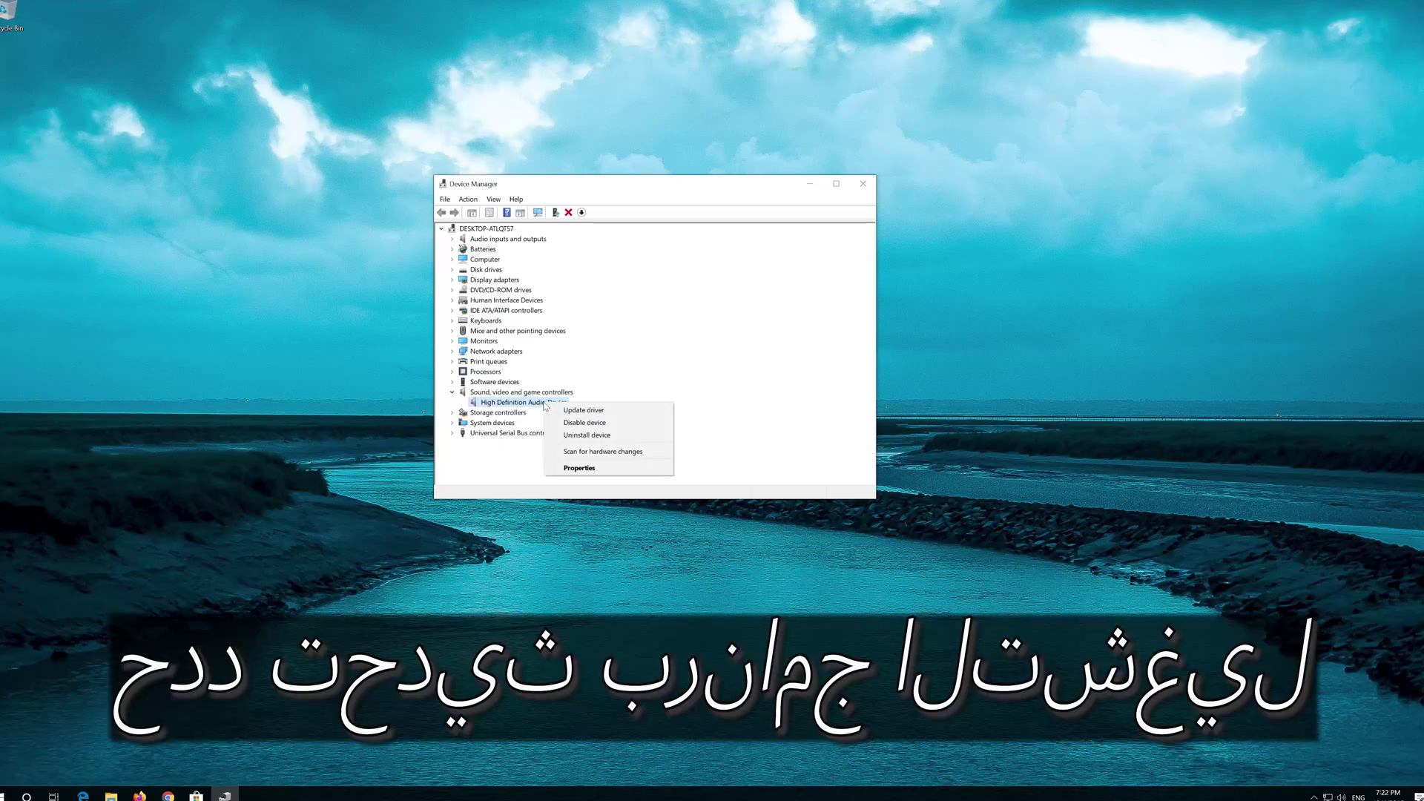
{"action": "left_click", "coordinate": [624, 412]}
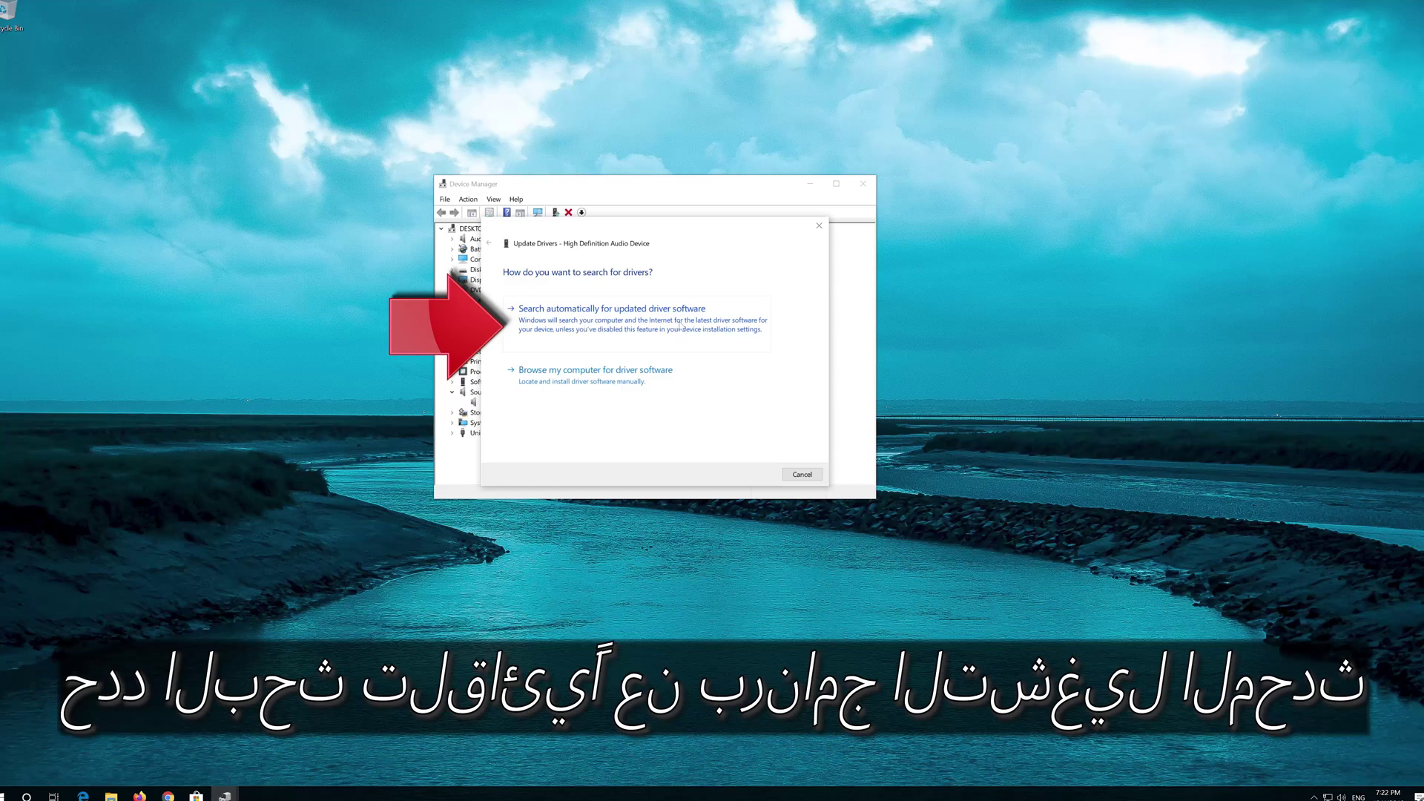
{"action": "left_click", "coordinate": [640, 326]}
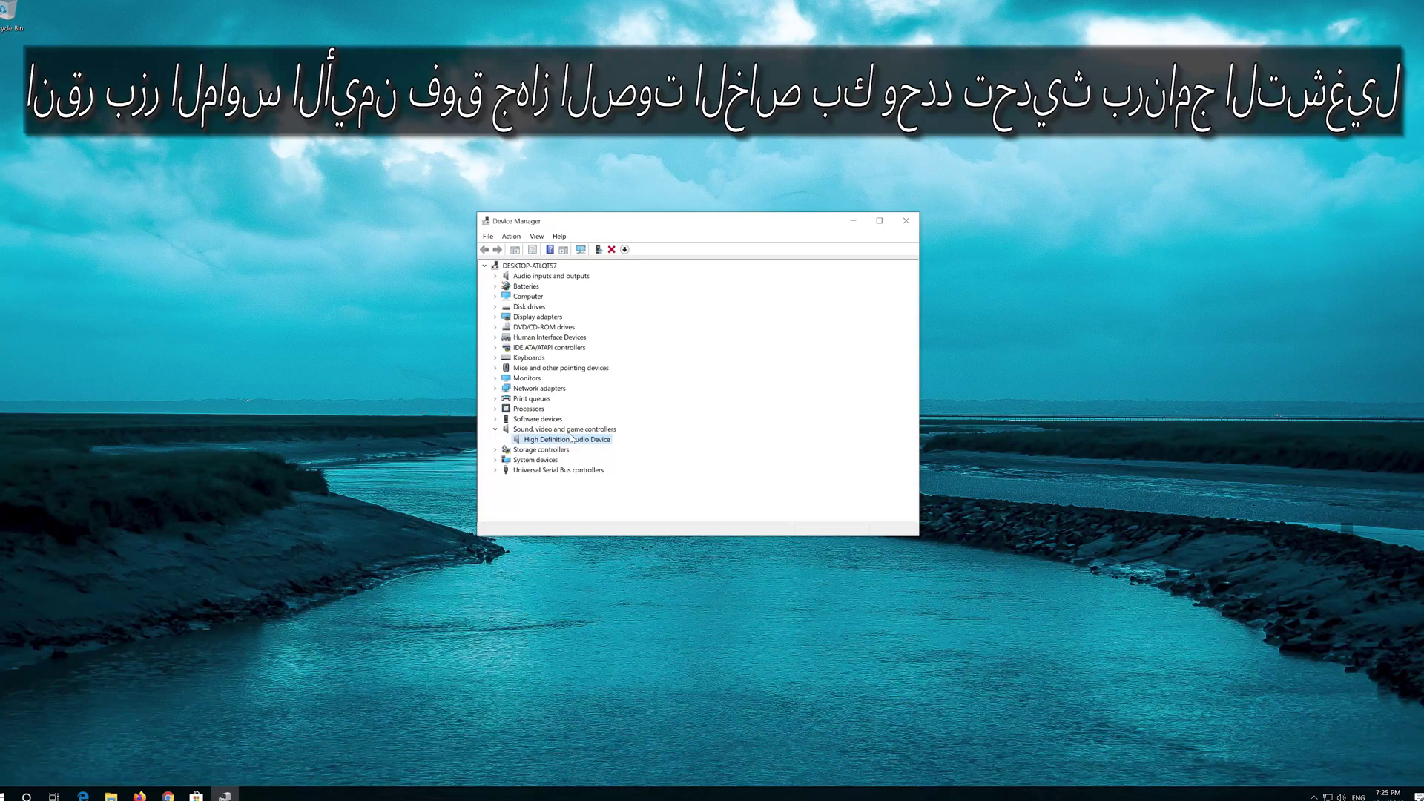
Reinstall the High Definition Audio Device driver from the compatible-hardware list, then close Device Manager
{"action": "right_click", "coordinate": [570, 440]}
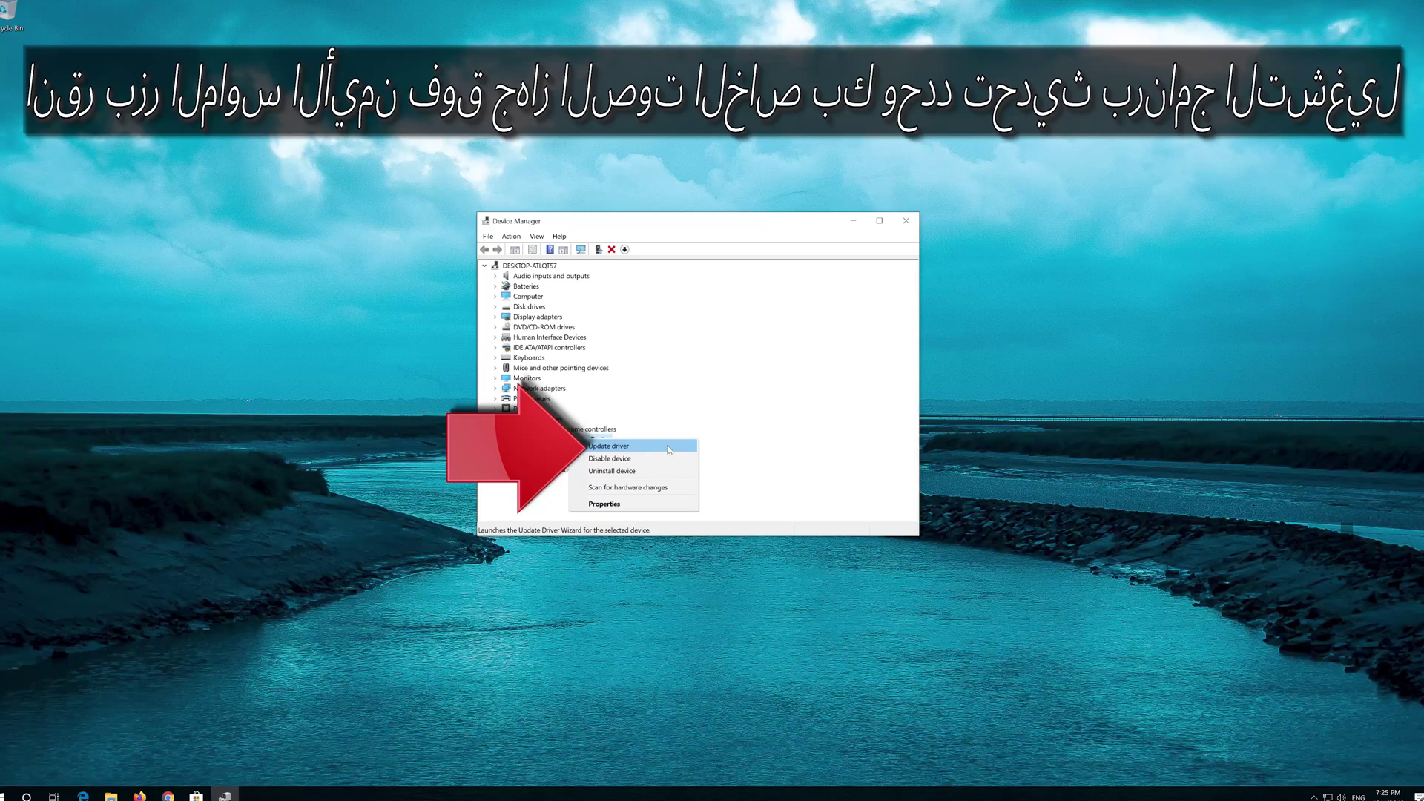
{"action": "left_click", "coordinate": [665, 449]}
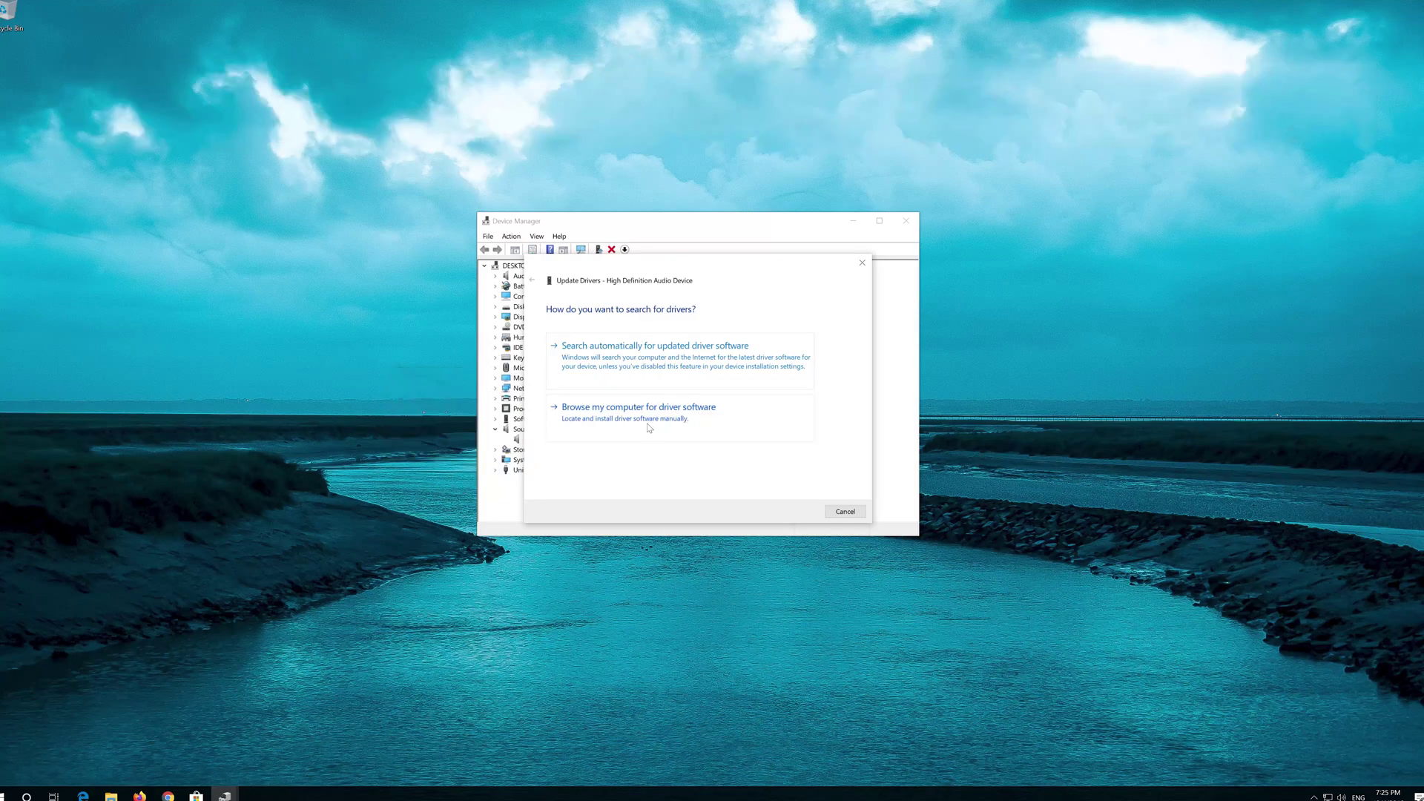
{"action": "left_click", "coordinate": [649, 428]}
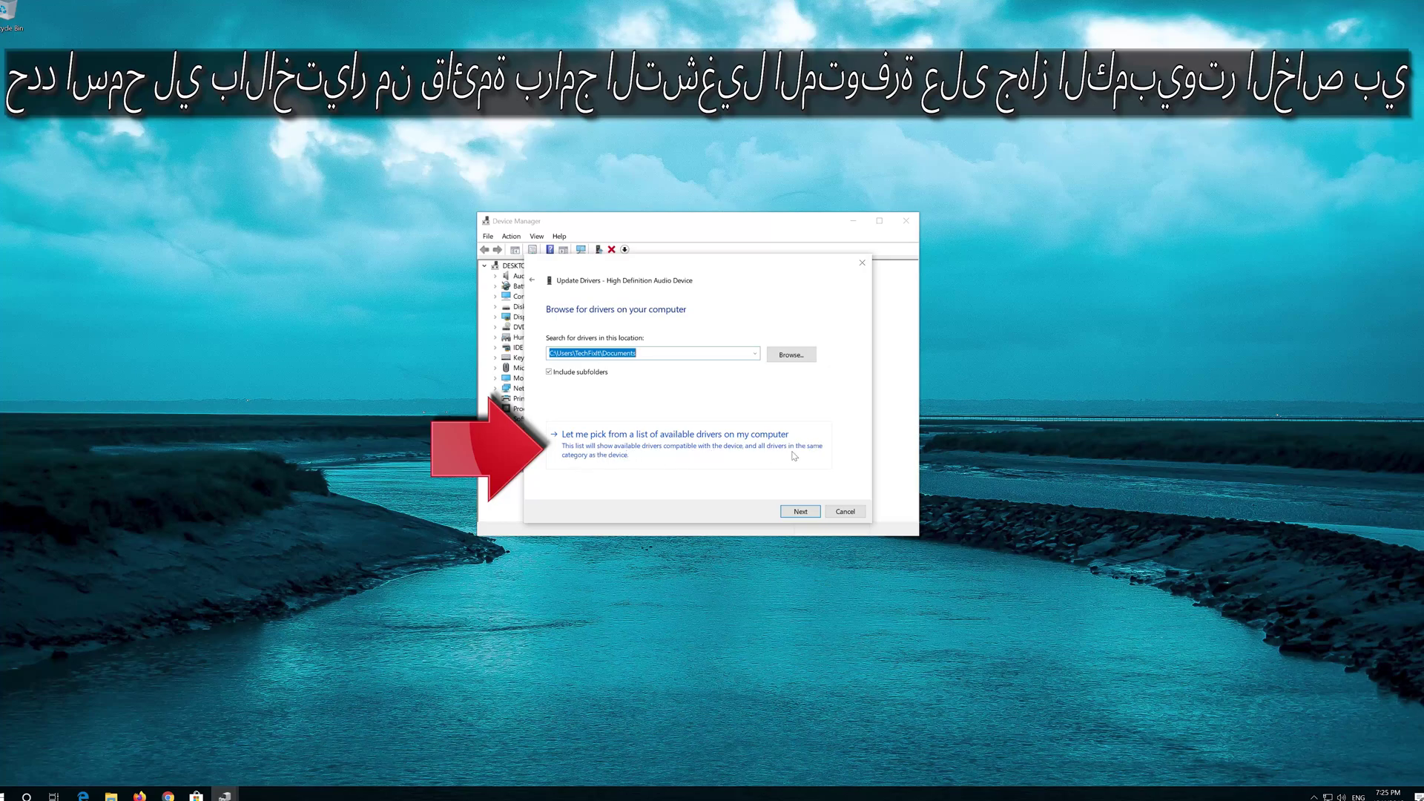
{"action": "left_click", "coordinate": [693, 457]}
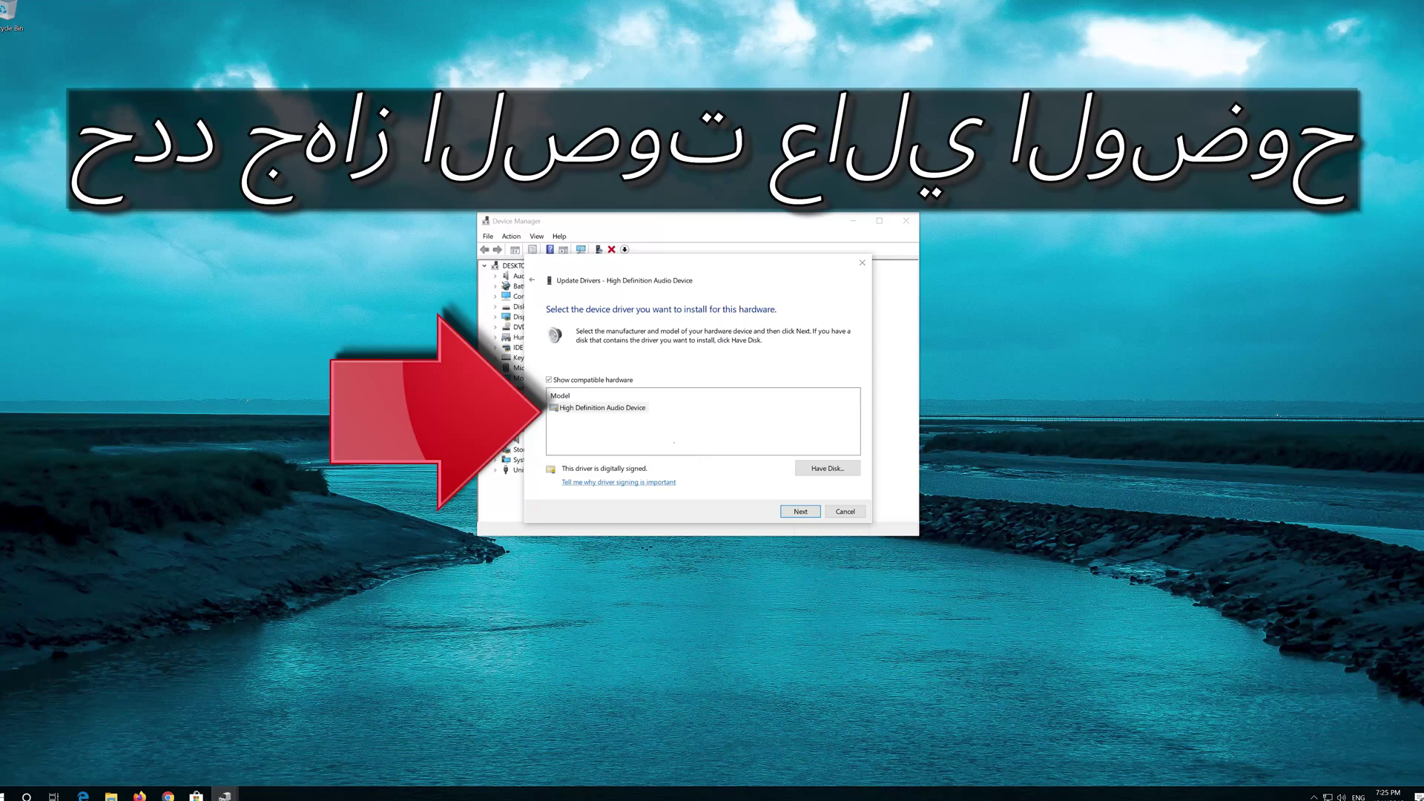
{"action": "left_click", "coordinate": [603, 413]}
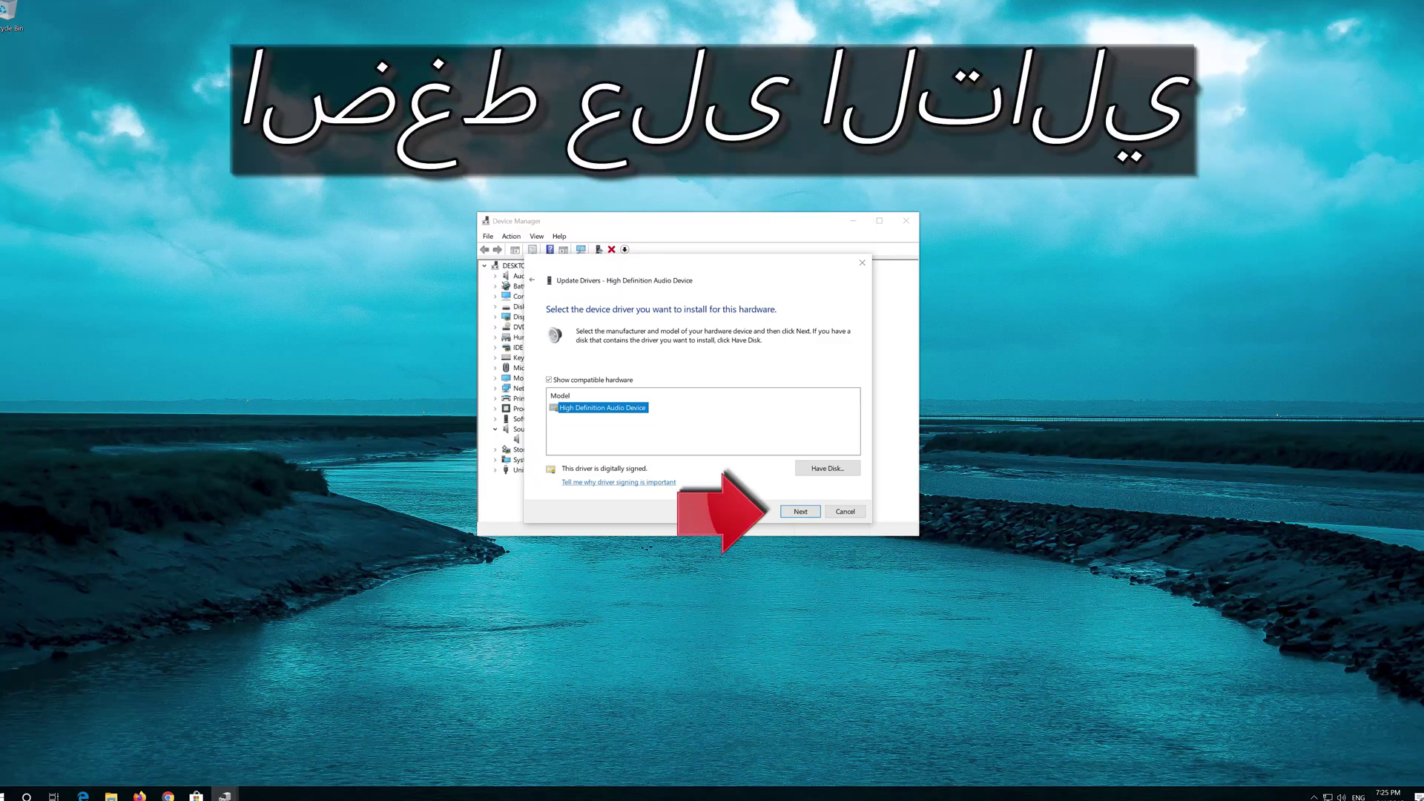
{"action": "left_click", "coordinate": [799, 512]}
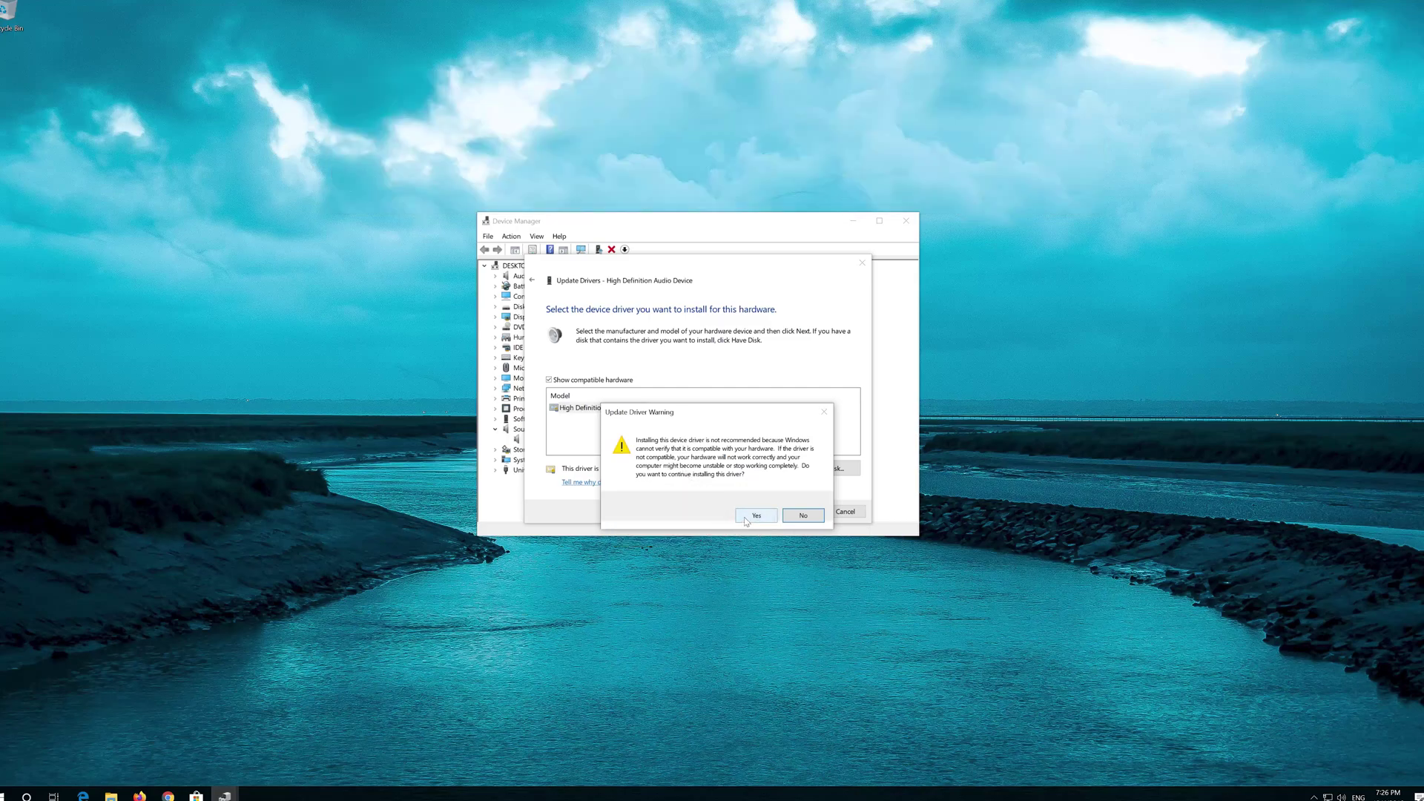
{"action": "left_click", "coordinate": [746, 522]}
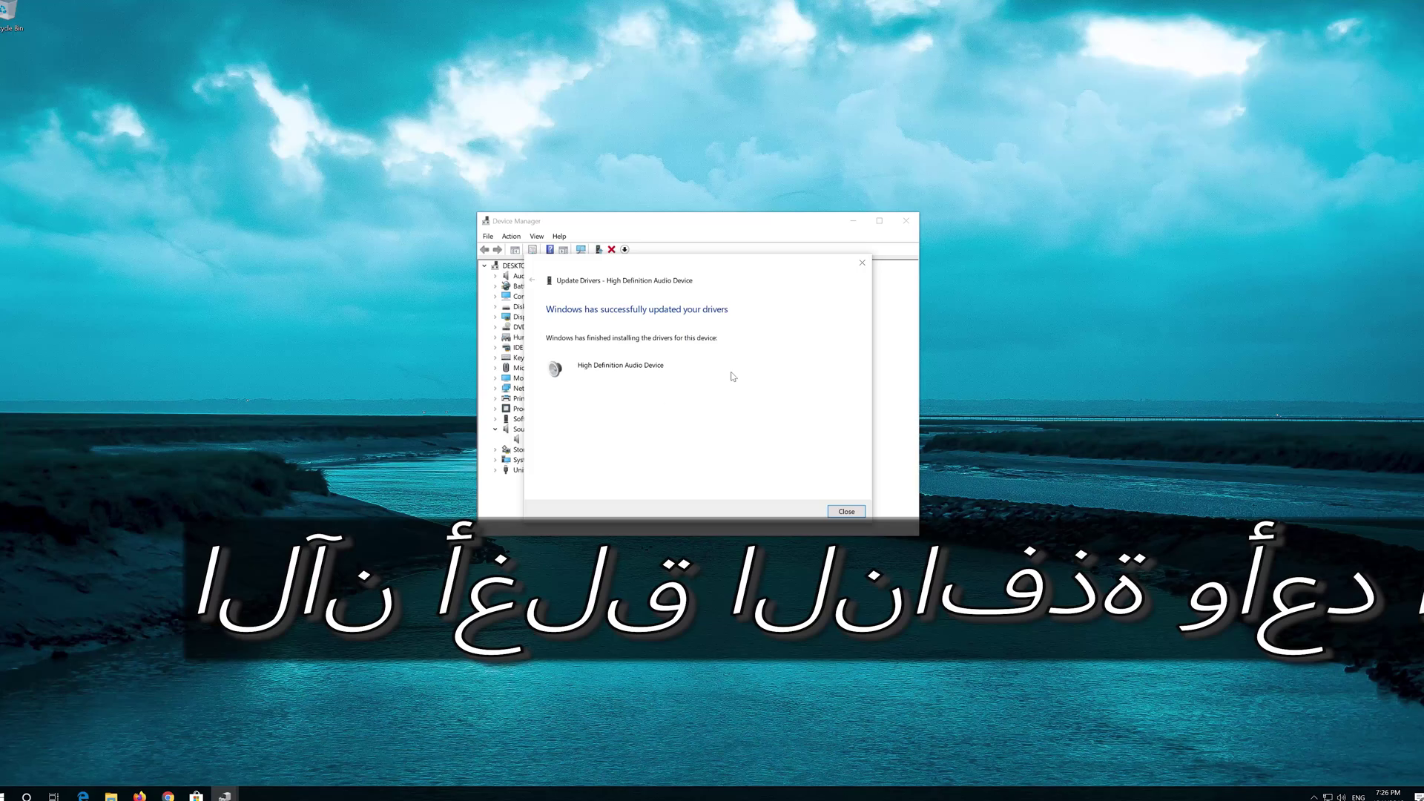
{"action": "left_click", "coordinate": [848, 514]}
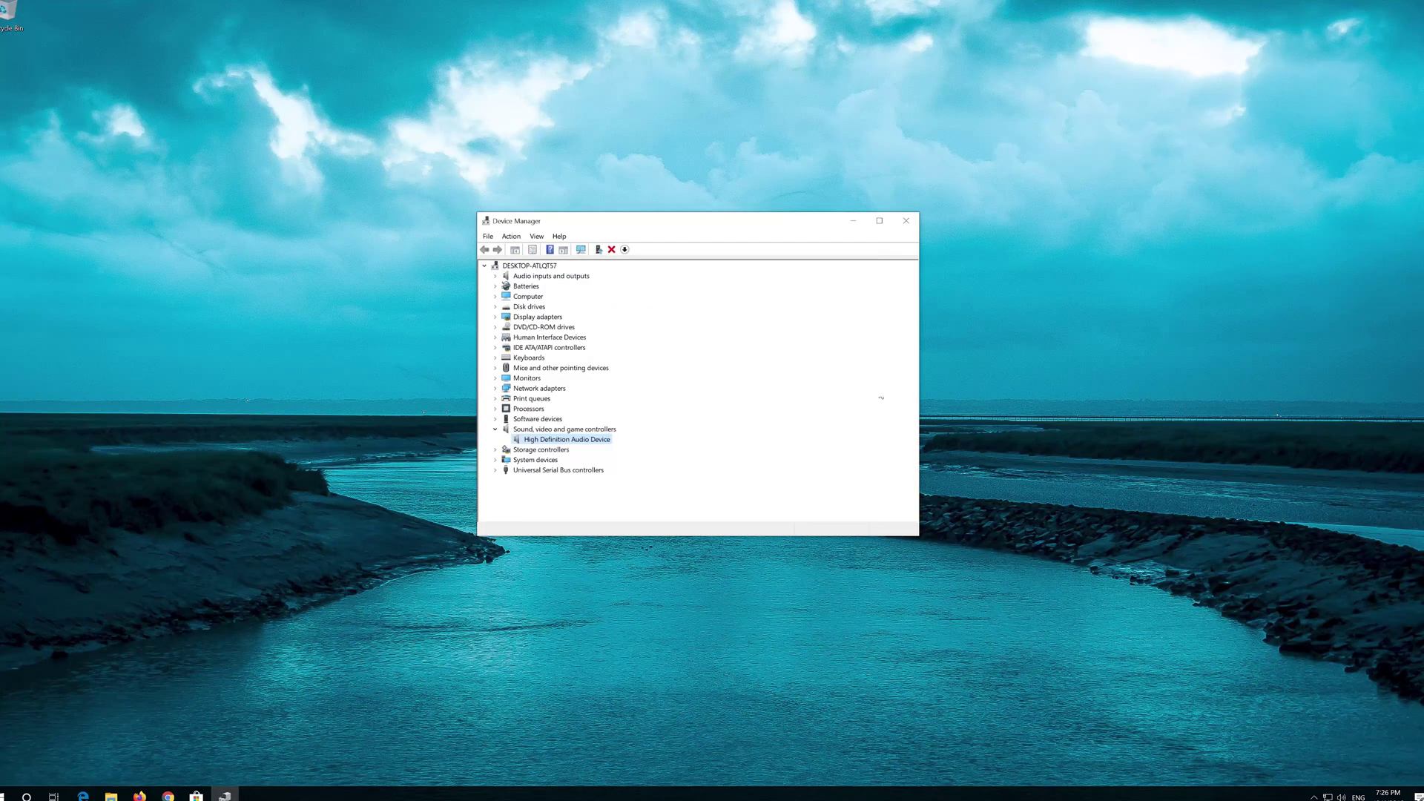
{"action": "left_click", "coordinate": [907, 222]}
Restart the computer from the Start menu's power options
{"action": "left_click", "coordinate": [4, 796]}
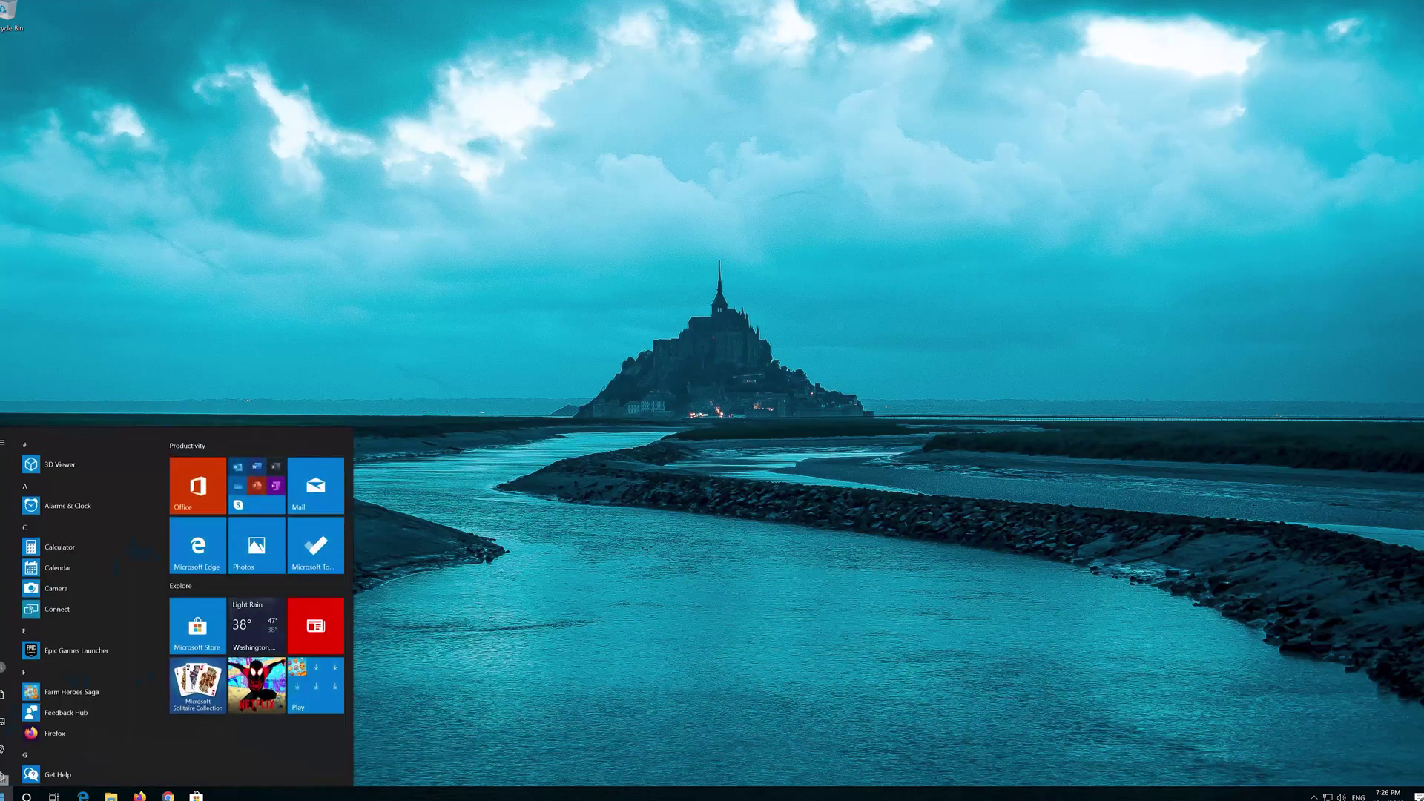
{"action": "left_click", "coordinate": [4, 772]}
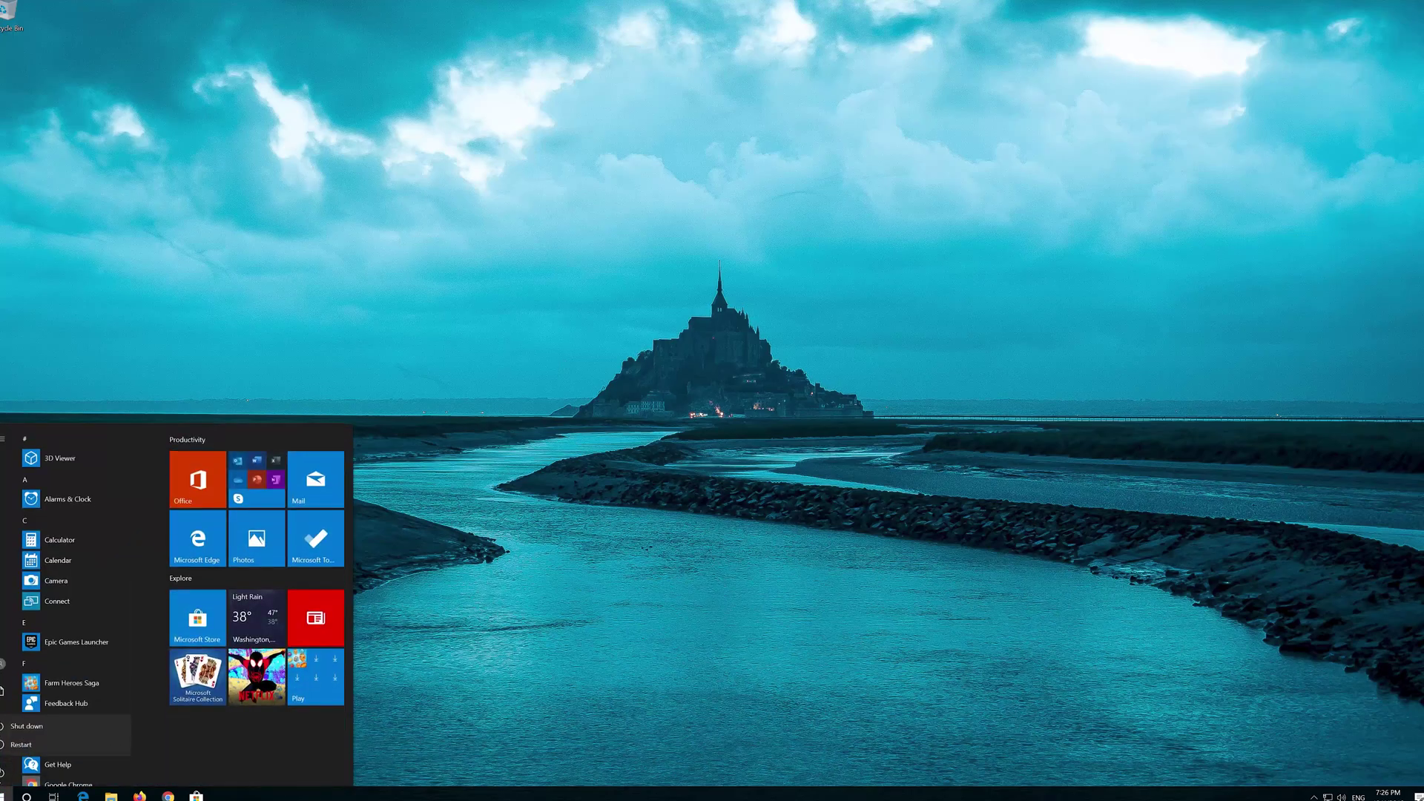
{"action": "left_click", "coordinate": [23, 746]}
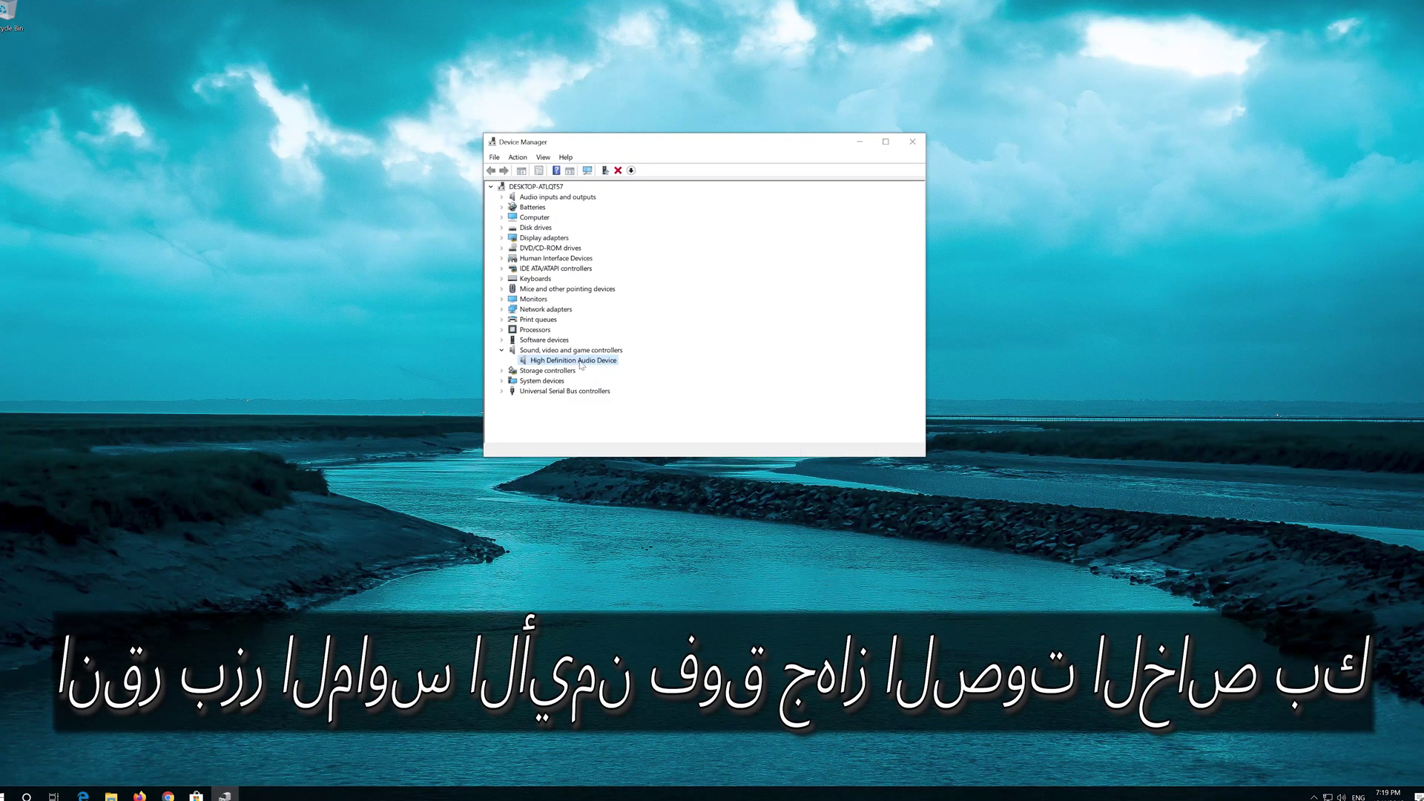
Uninstall the High Definition Audio Device in Device Manager, confirming the removal
{"action": "right_click", "coordinate": [581, 363]}
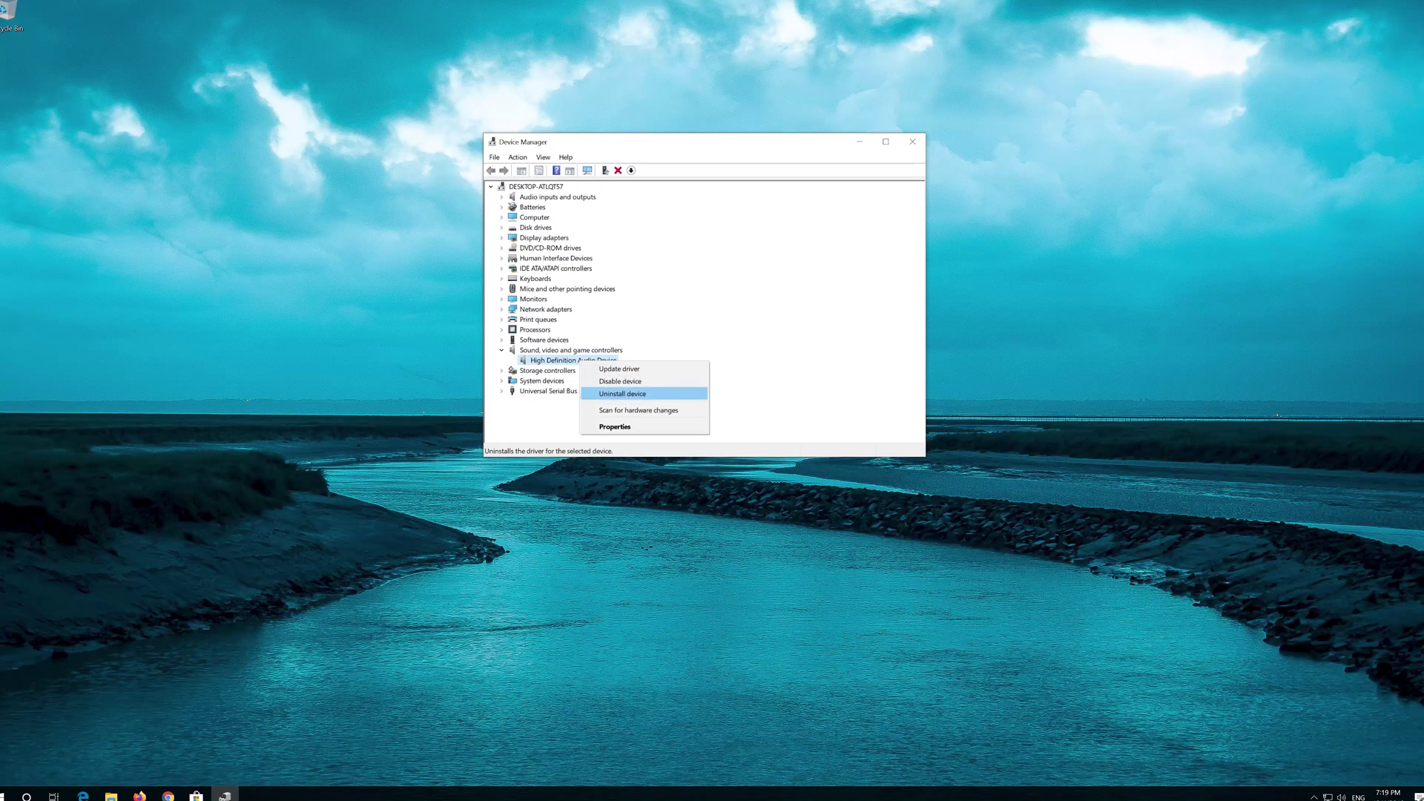
{"action": "left_click", "coordinate": [624, 394]}
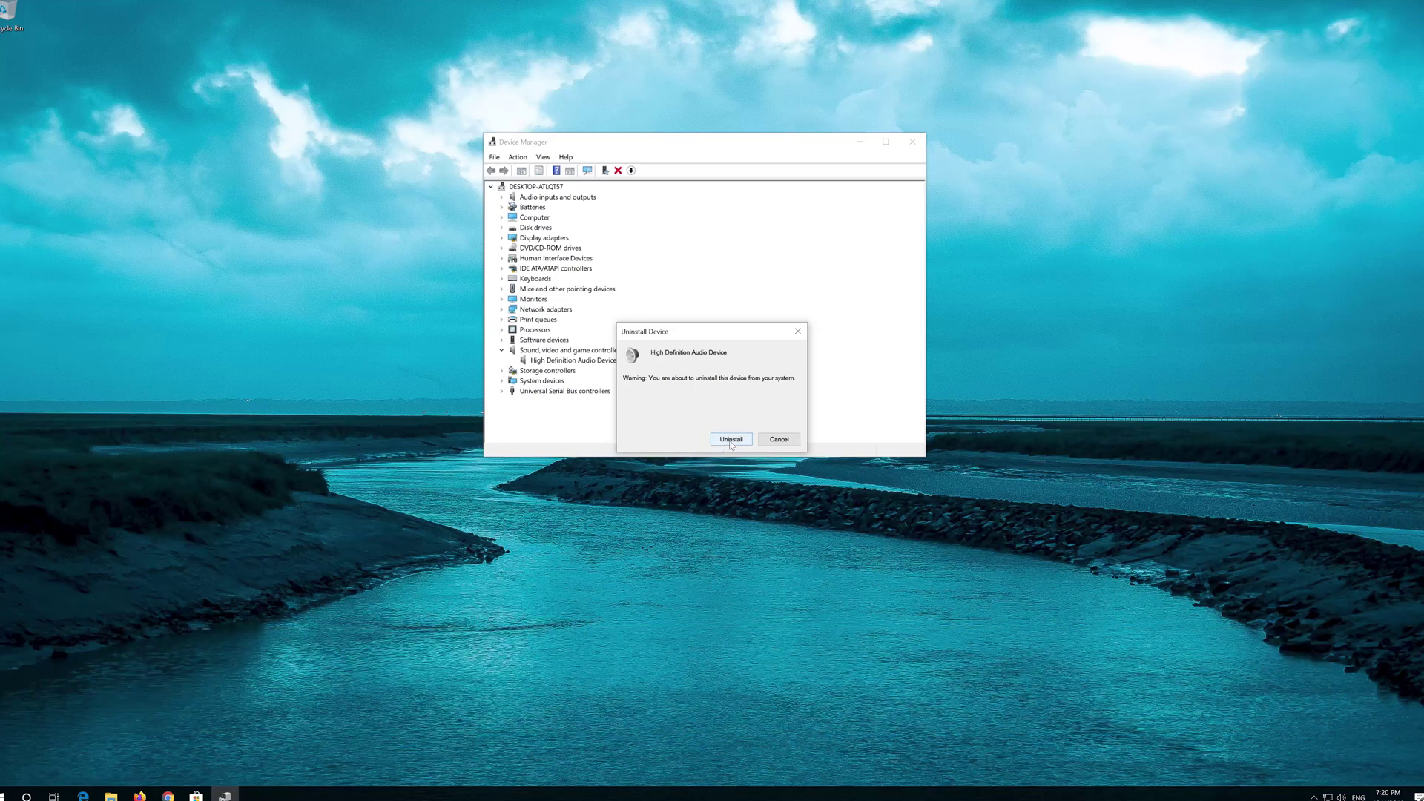
{"action": "left_click", "coordinate": [731, 440]}
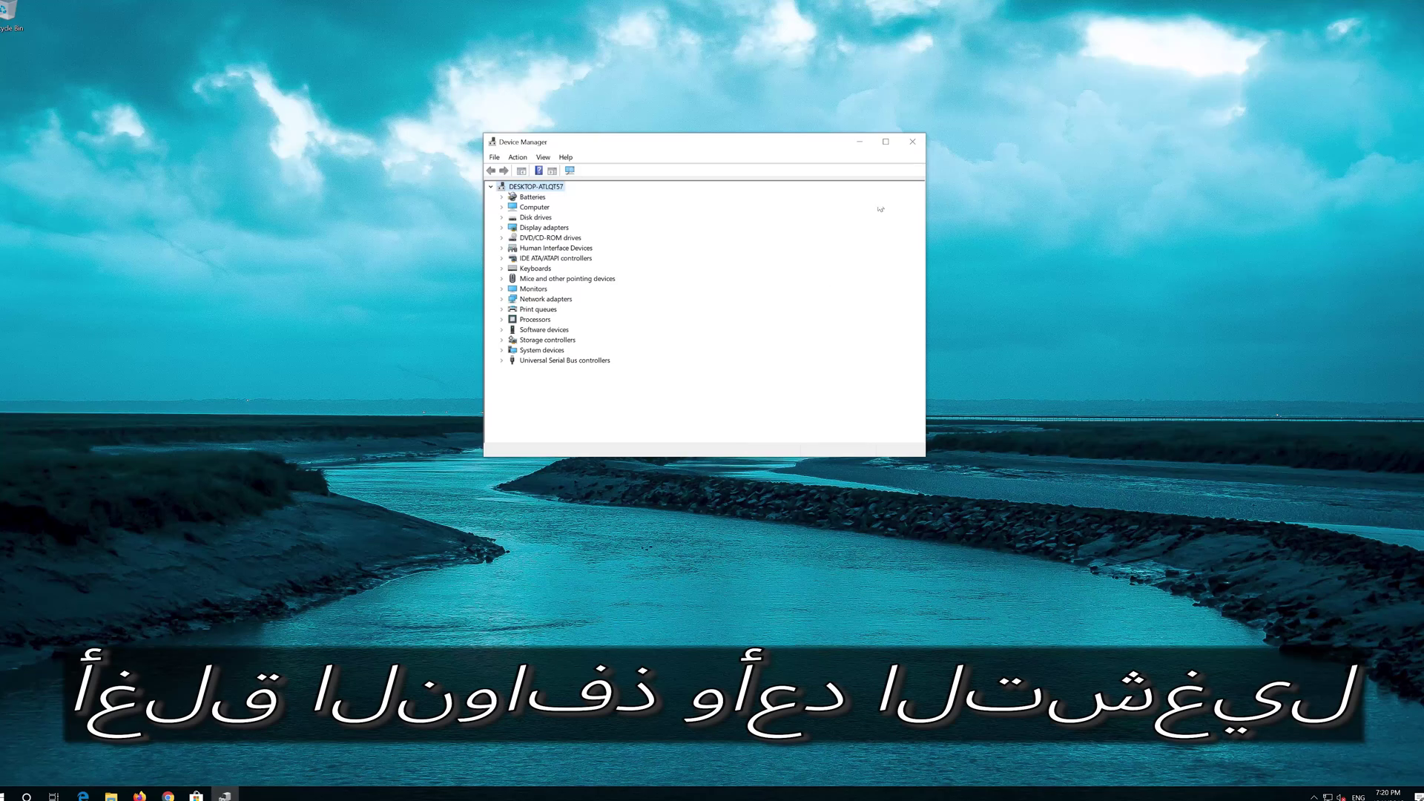
Close Device Manager and bring up the Start menu
{"action": "left_click", "coordinate": [913, 141]}
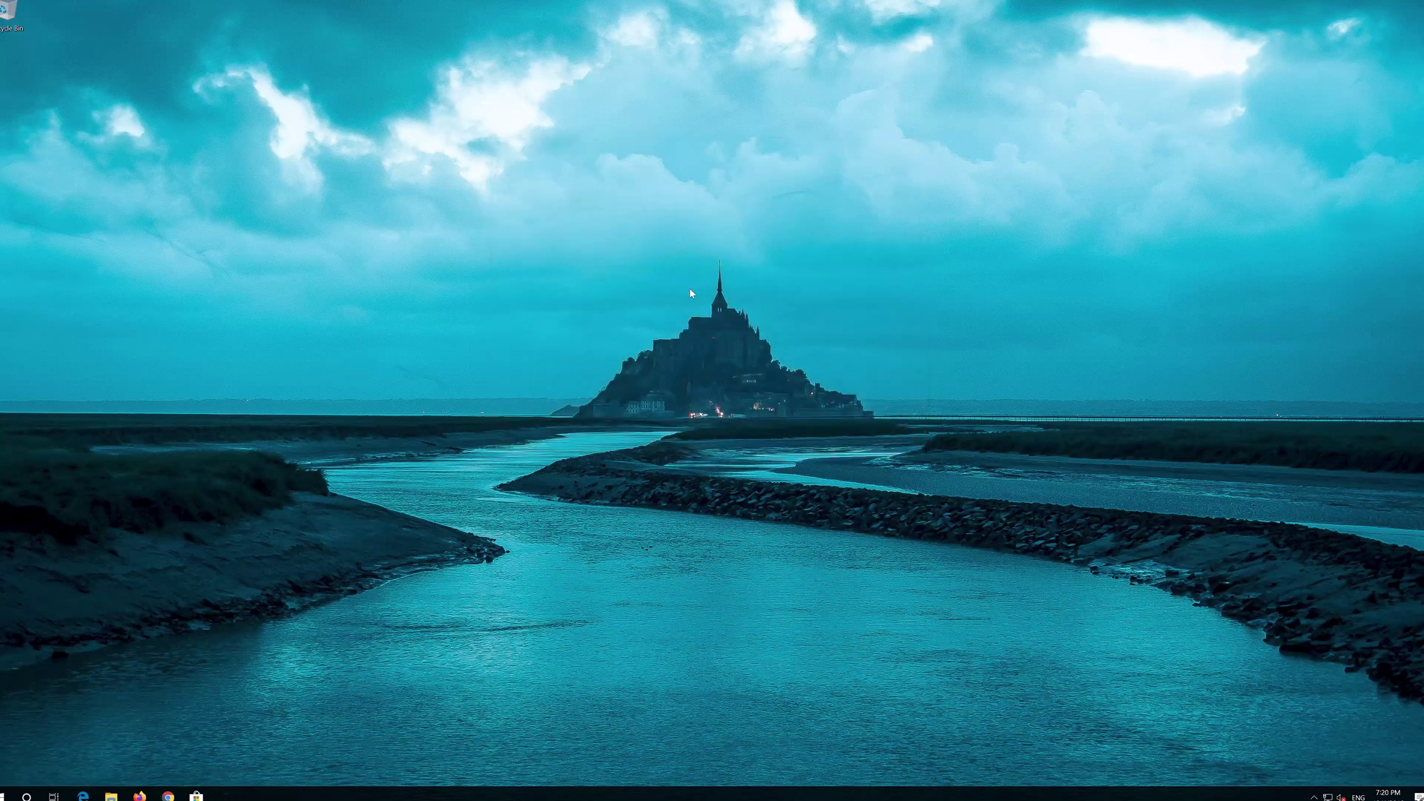
{"action": "left_click", "coordinate": [6, 793]}
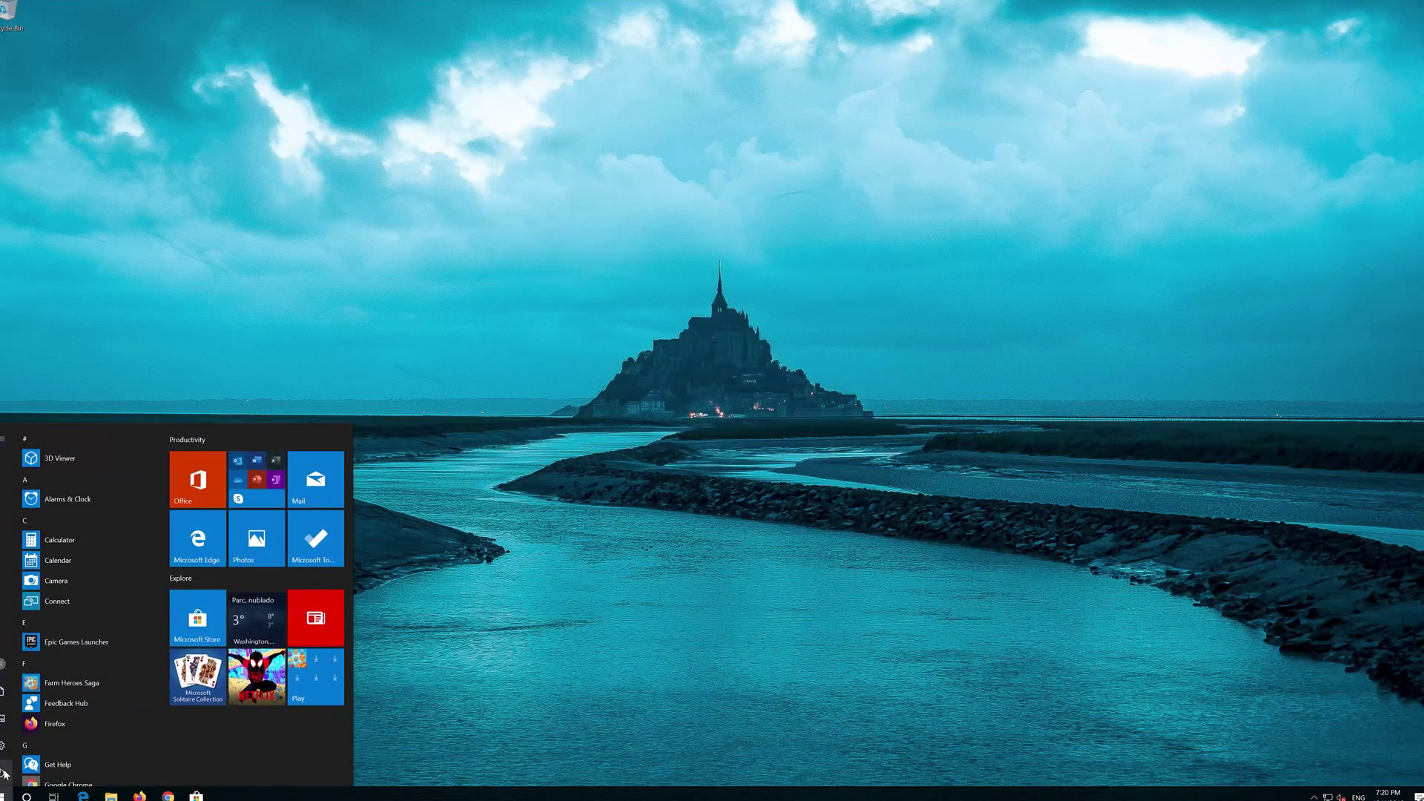
{"action": "mouse_move", "coordinate": [5, 773]}
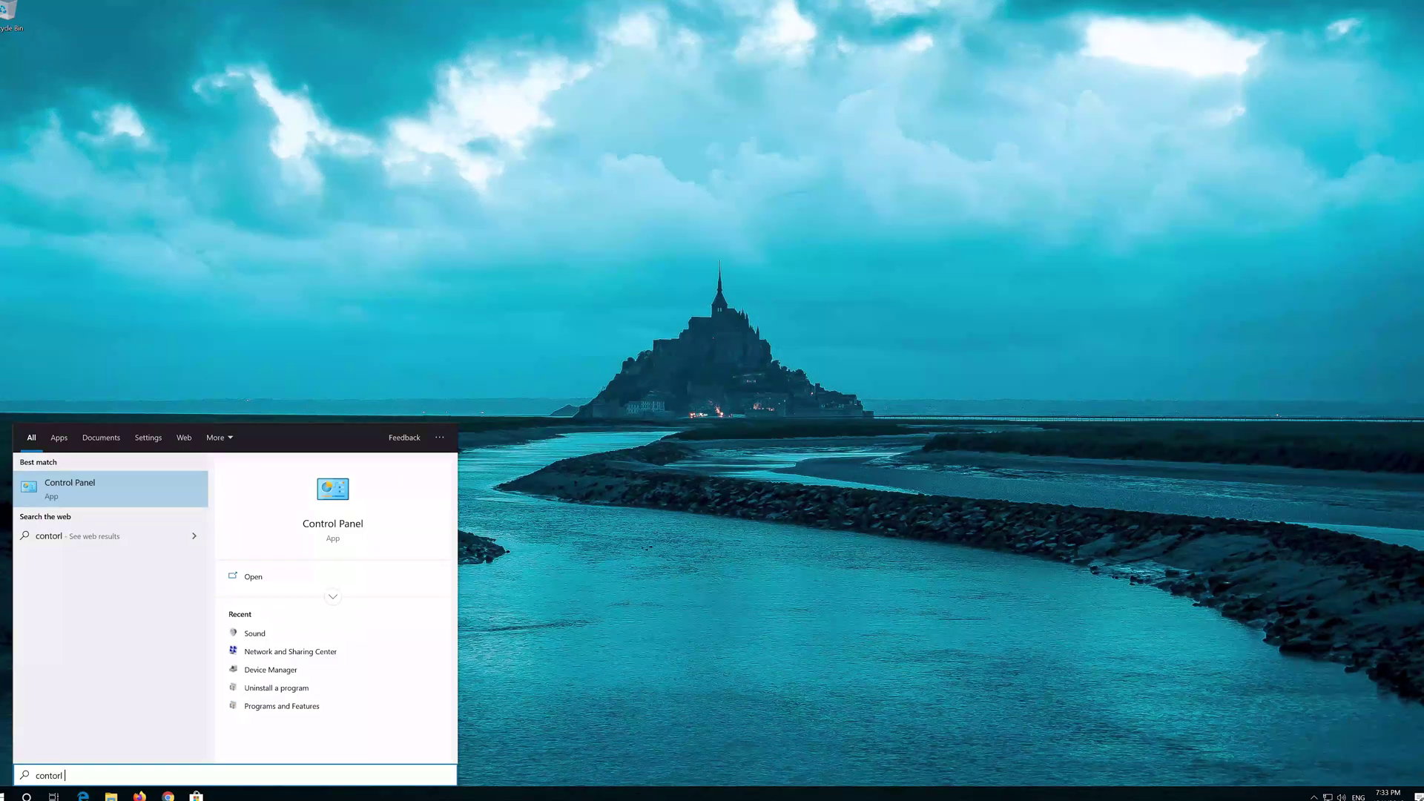
Type 'panel' into the Start search so Control Panel shows as the best match
{"action": "type", "text": "panel"}
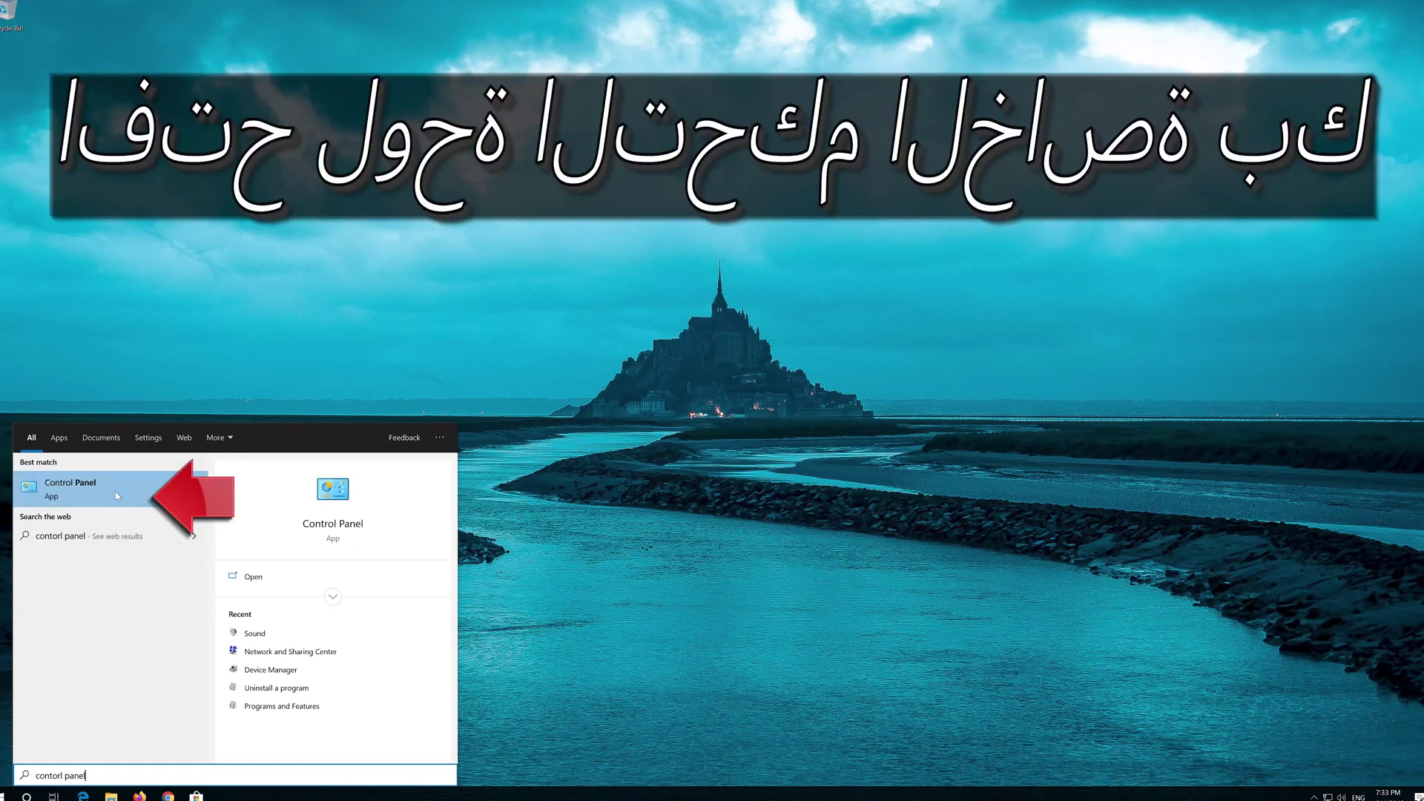
Open Control Panel > Hardware and Sound > Sound, listing Speakers and Headphones on Playback
{"action": "left_click", "coordinate": [115, 493]}
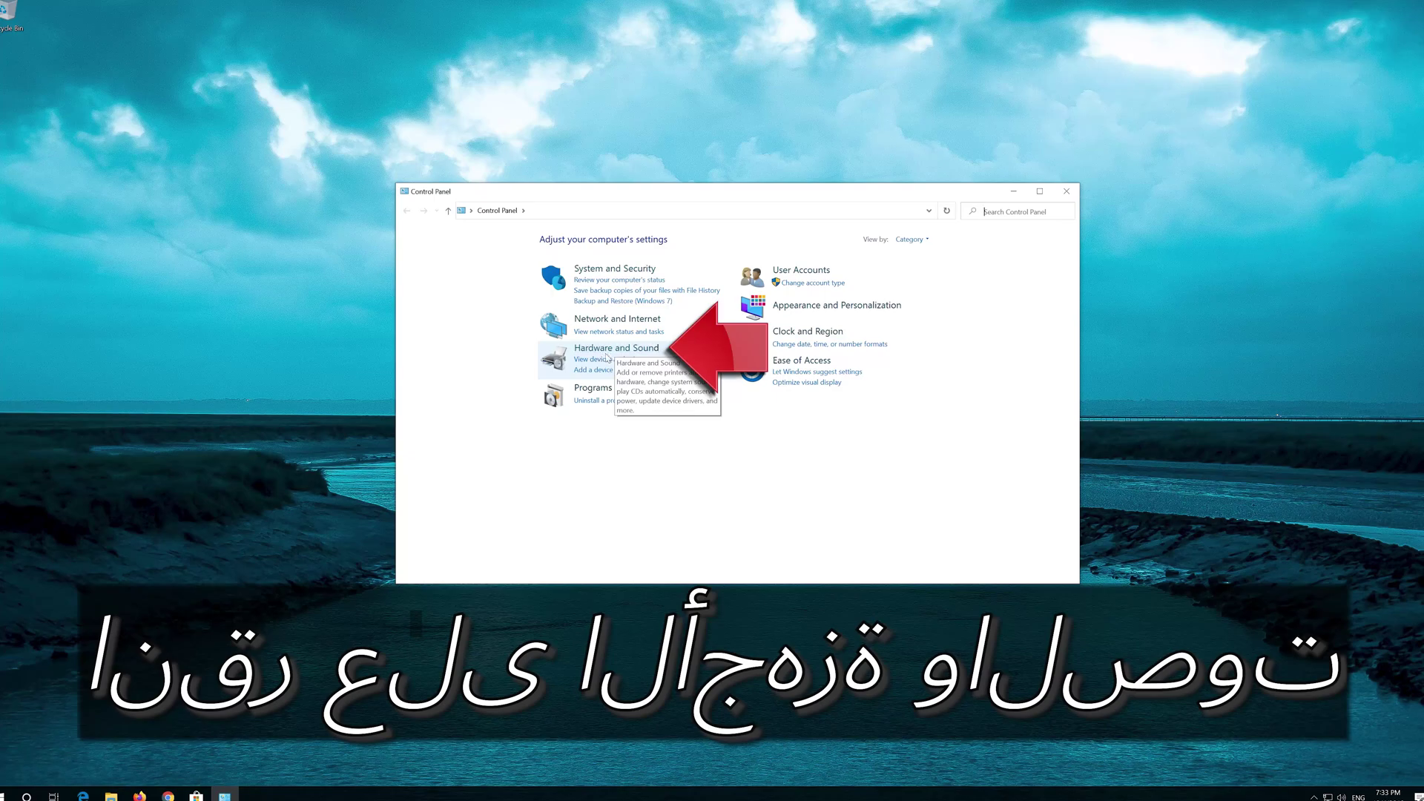
{"action": "left_click", "coordinate": [640, 350]}
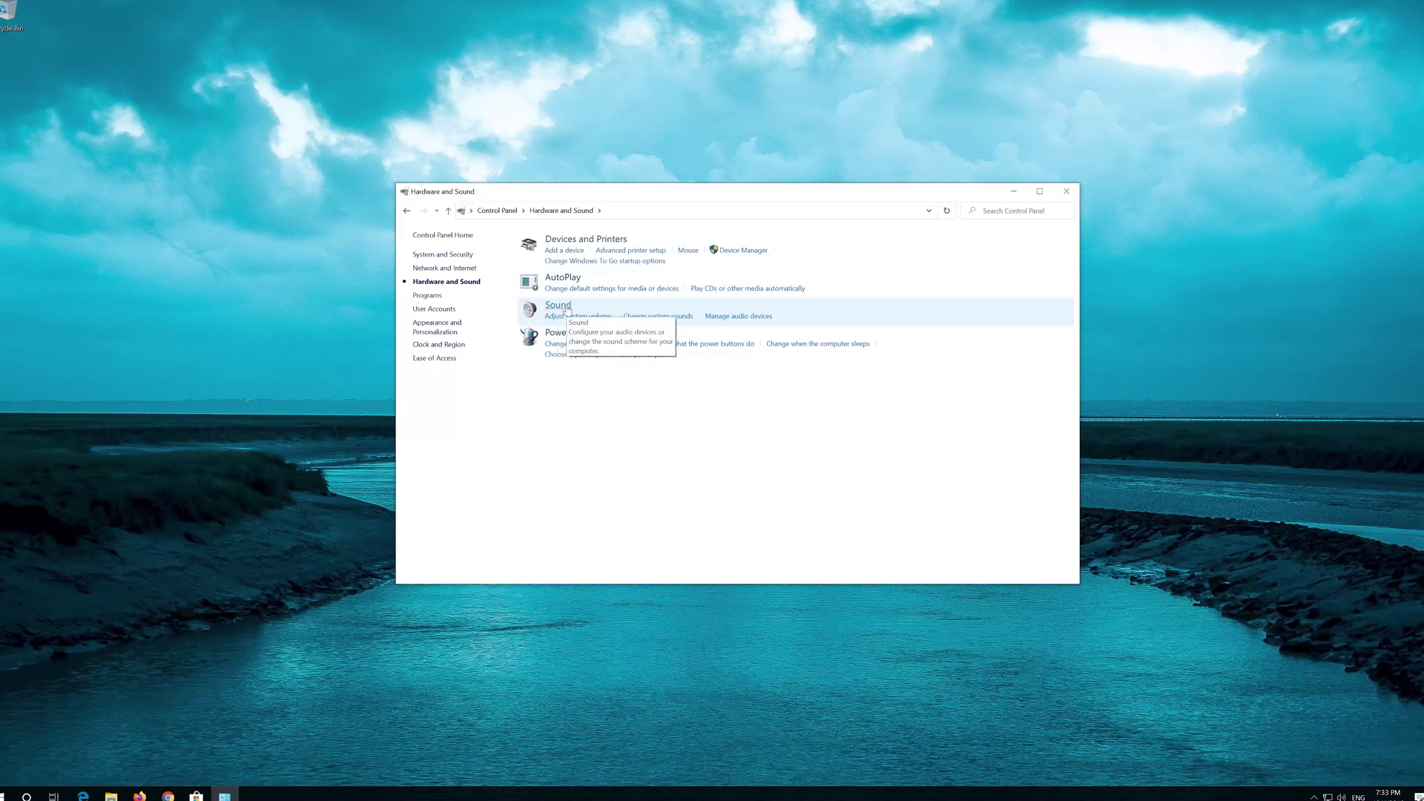
{"action": "left_click", "coordinate": [558, 306]}
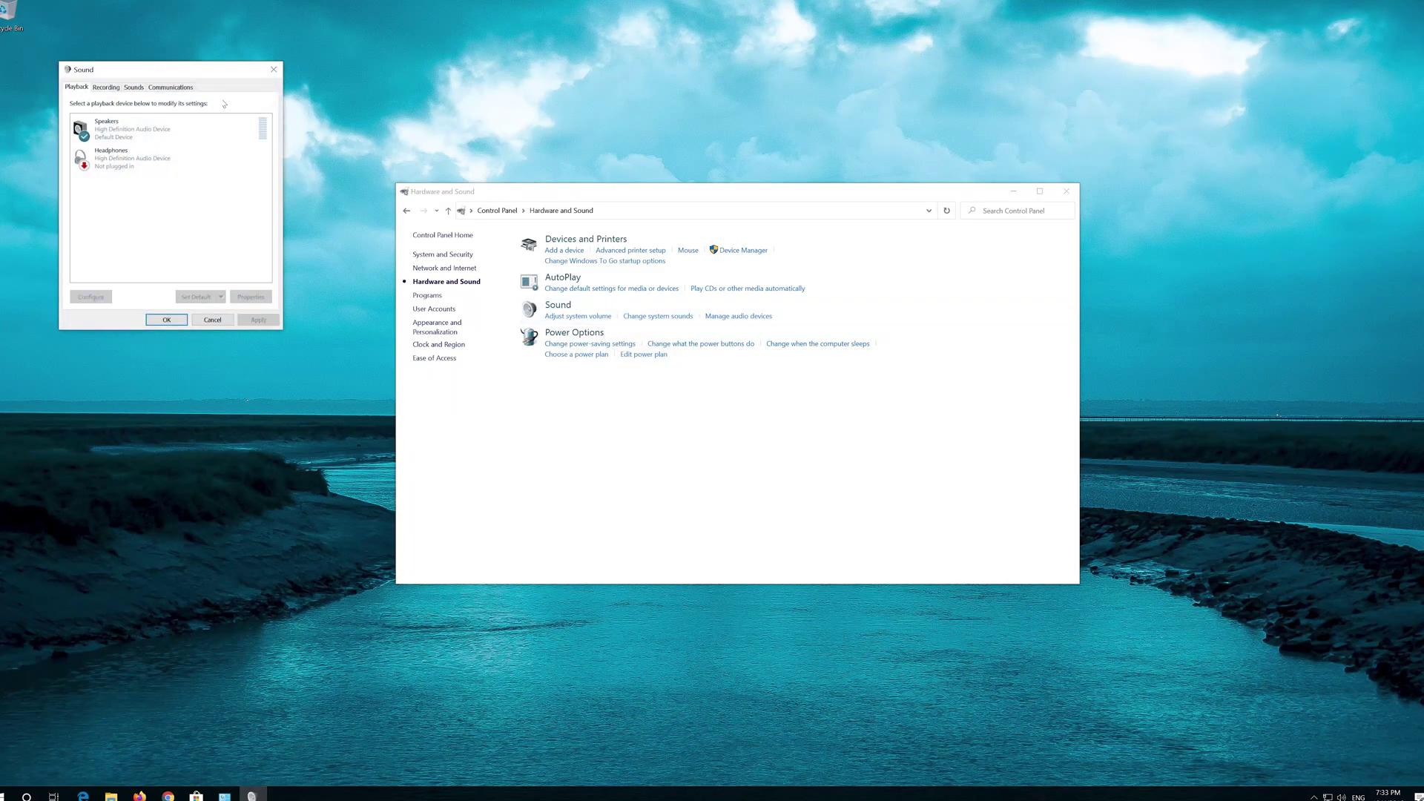
Check 'Disable all enhancements' in the Speakers Properties Enhancements tab, then apply and confirm
{"action": "left_click_drag", "start_coordinate": [194, 73], "coordinate": [707, 215]}
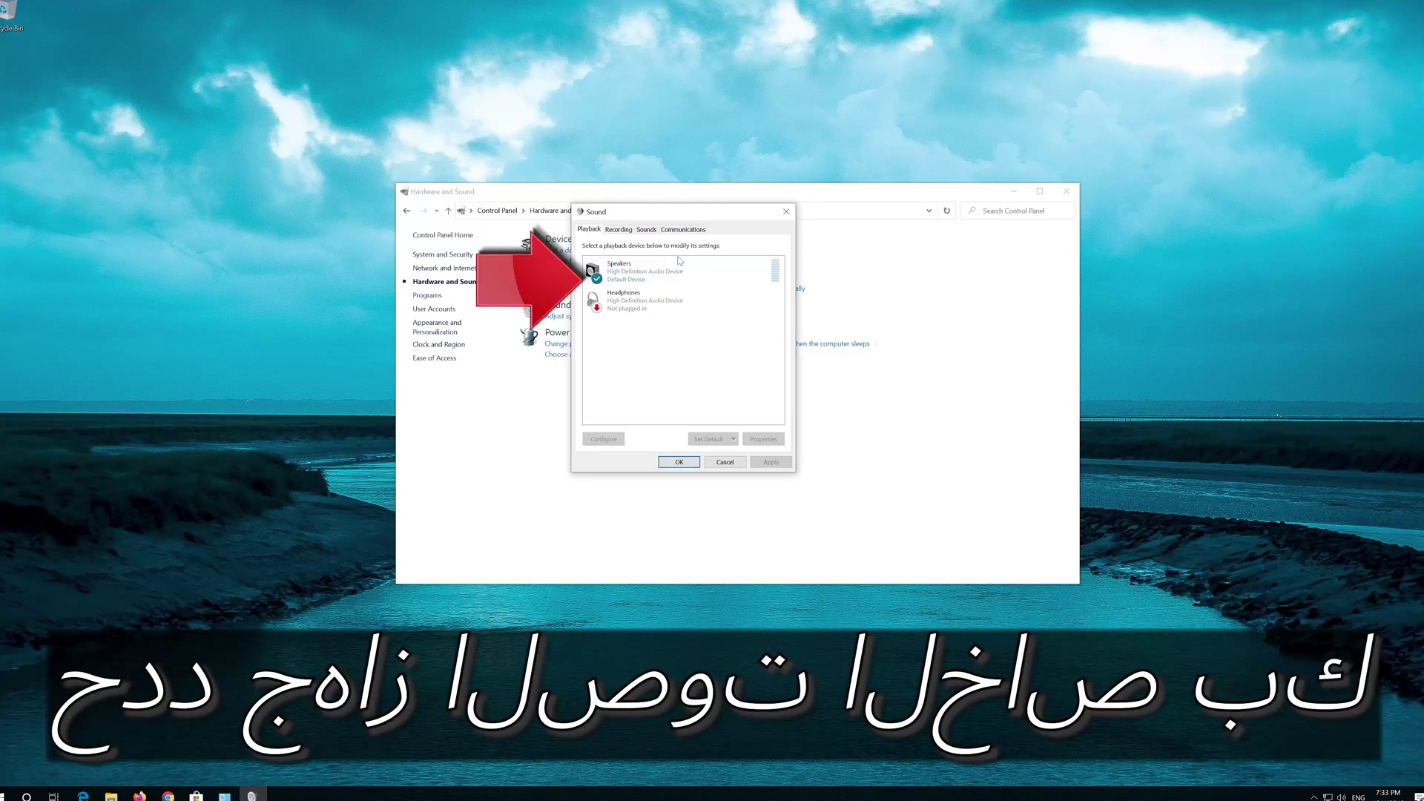
{"action": "left_click", "coordinate": [678, 278]}
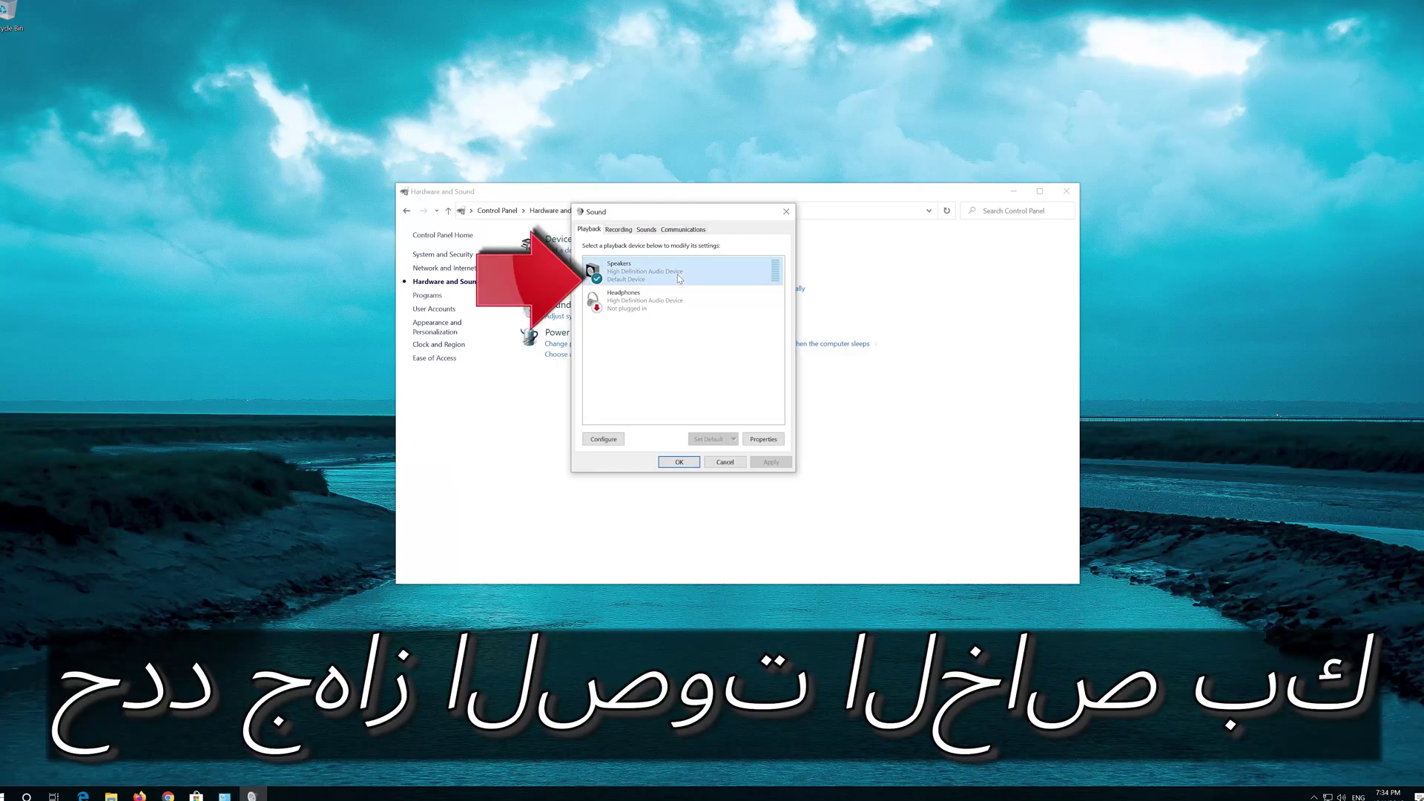
{"action": "right_click", "coordinate": [678, 278]}
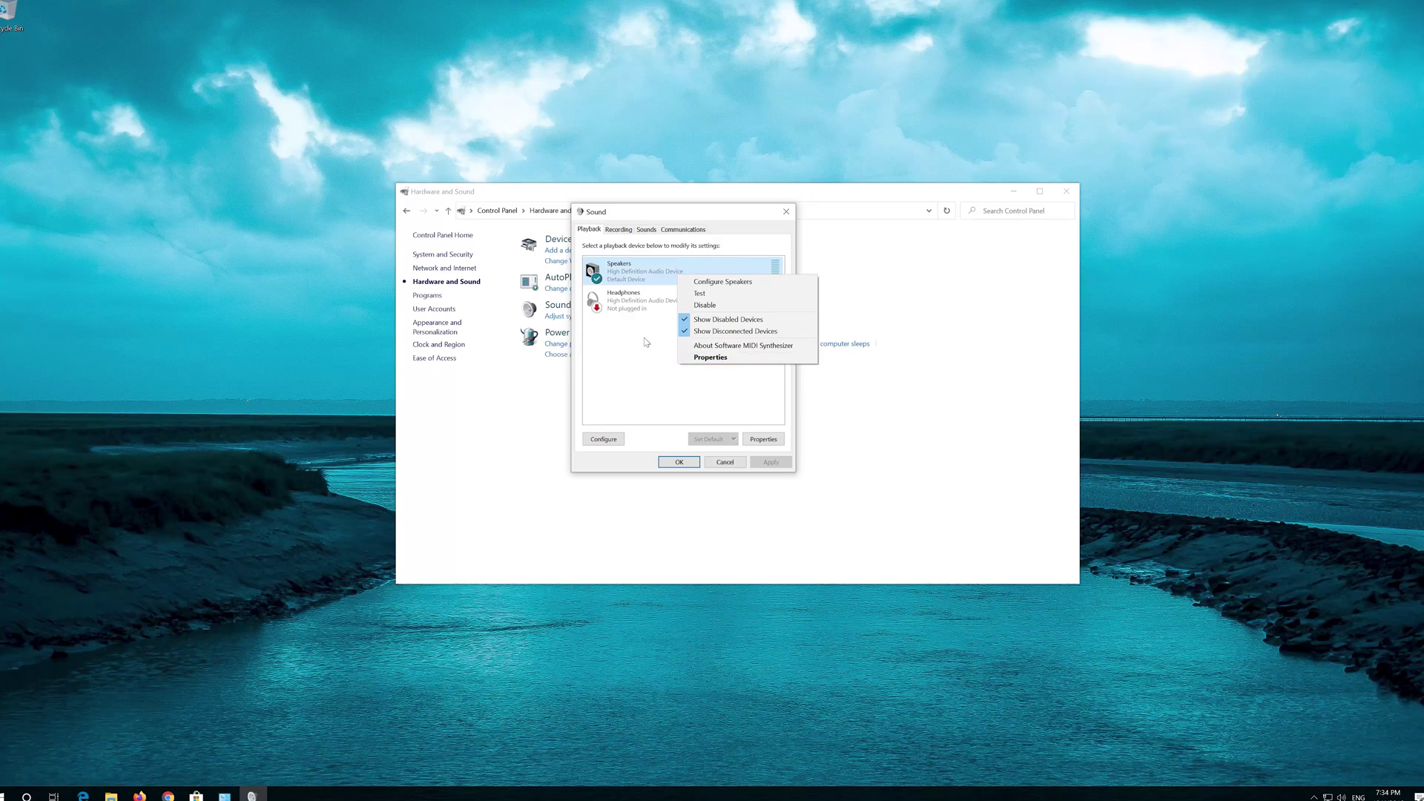
{"action": "left_click", "coordinate": [758, 359]}
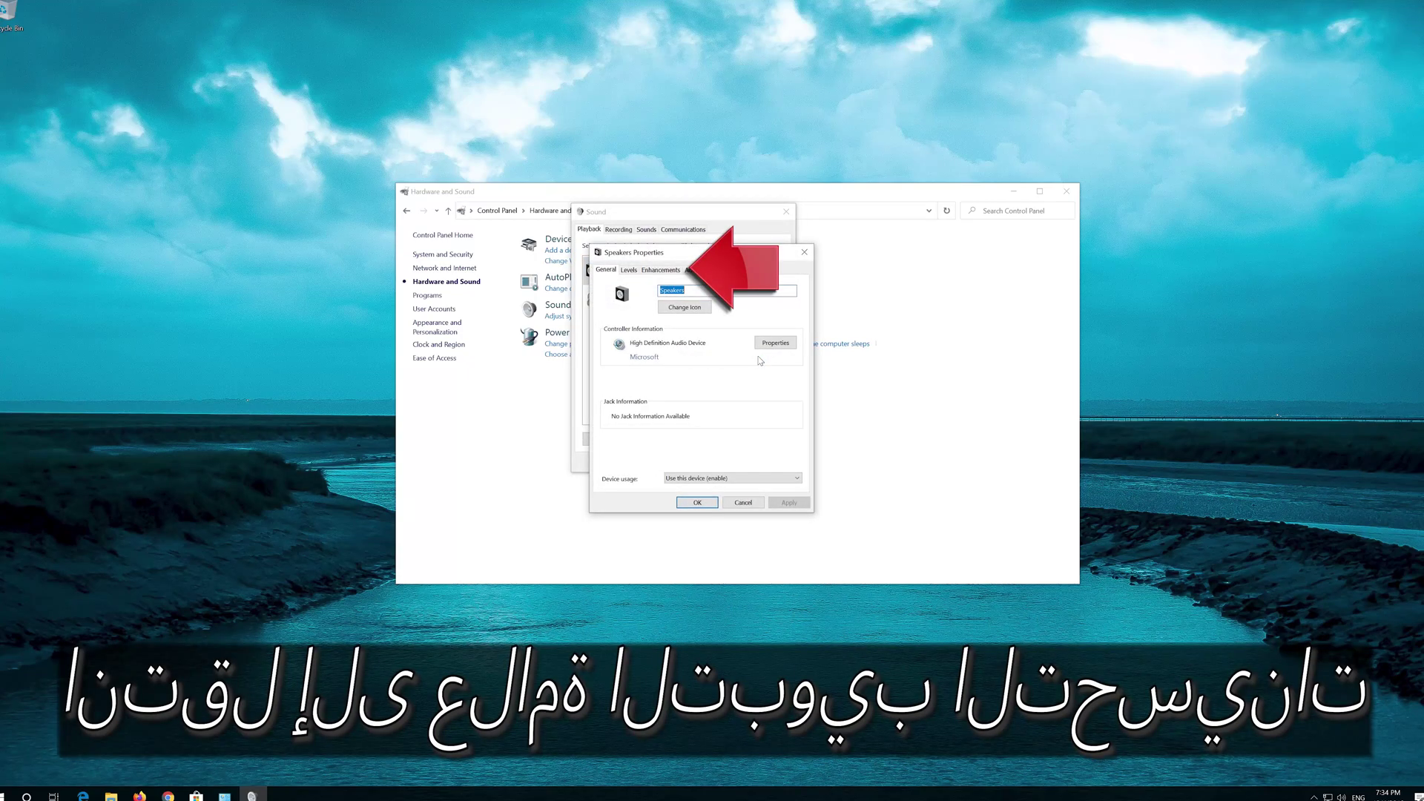
{"action": "left_click", "coordinate": [660, 270]}
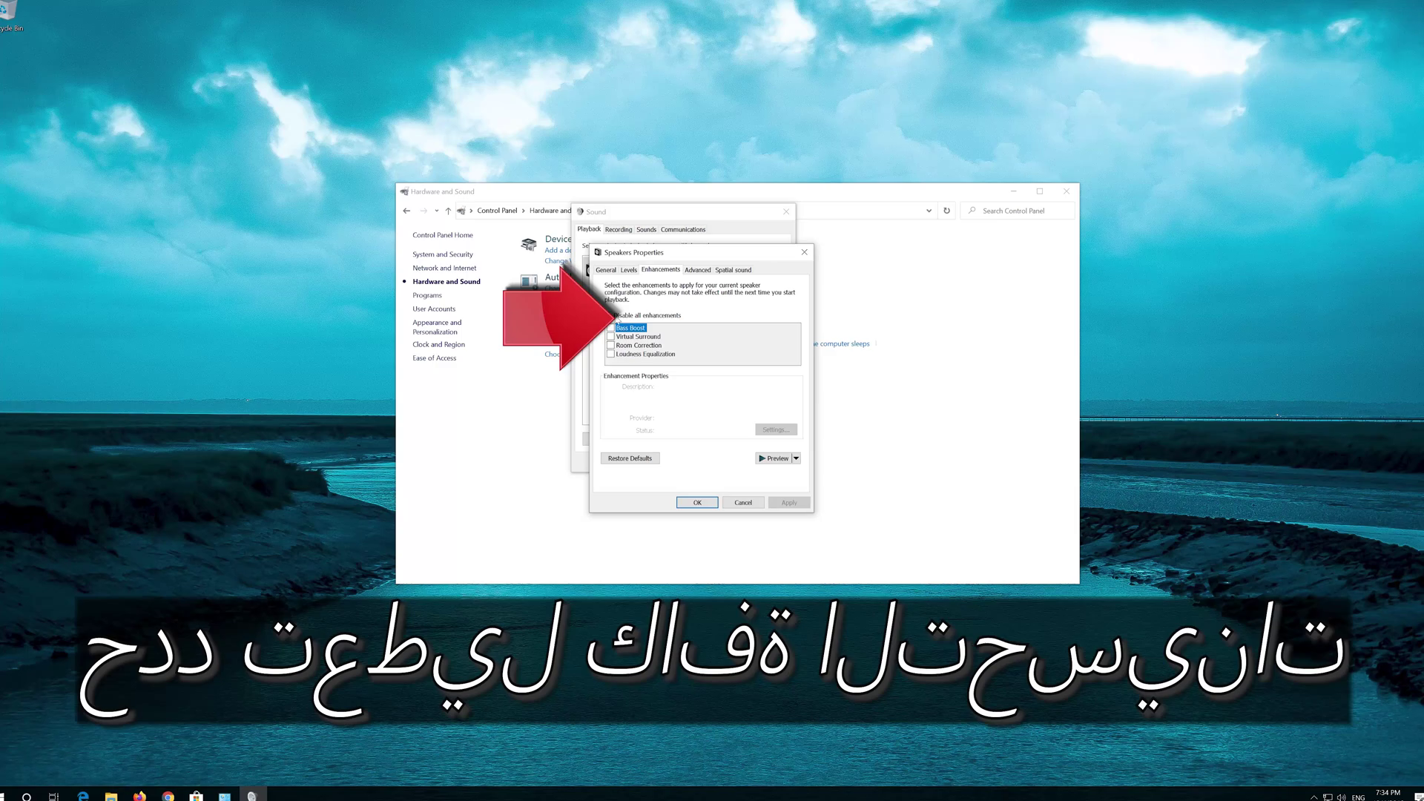
{"action": "left_click", "coordinate": [610, 315]}
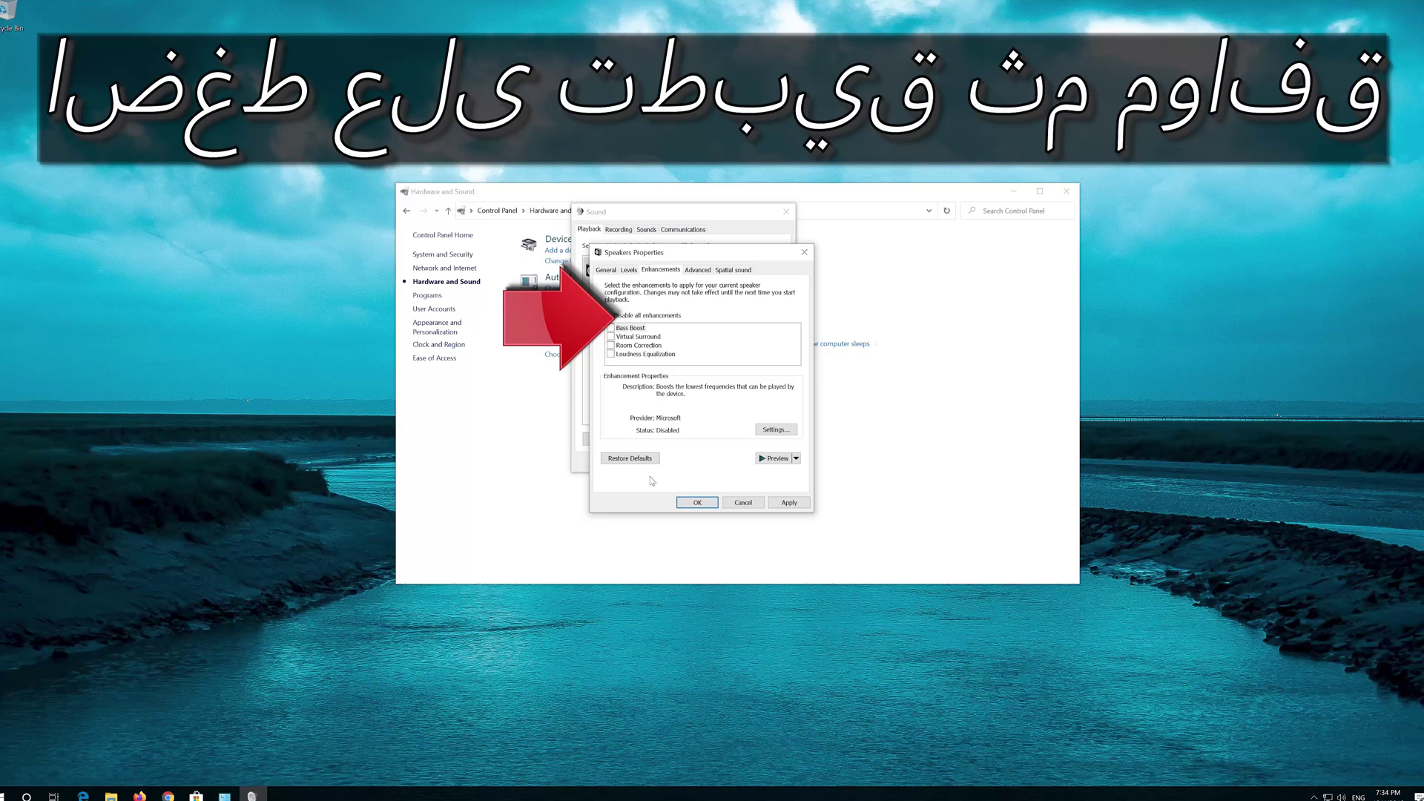
{"action": "left_click", "coordinate": [788, 503]}
{"action": "left_click", "coordinate": [696, 503]}
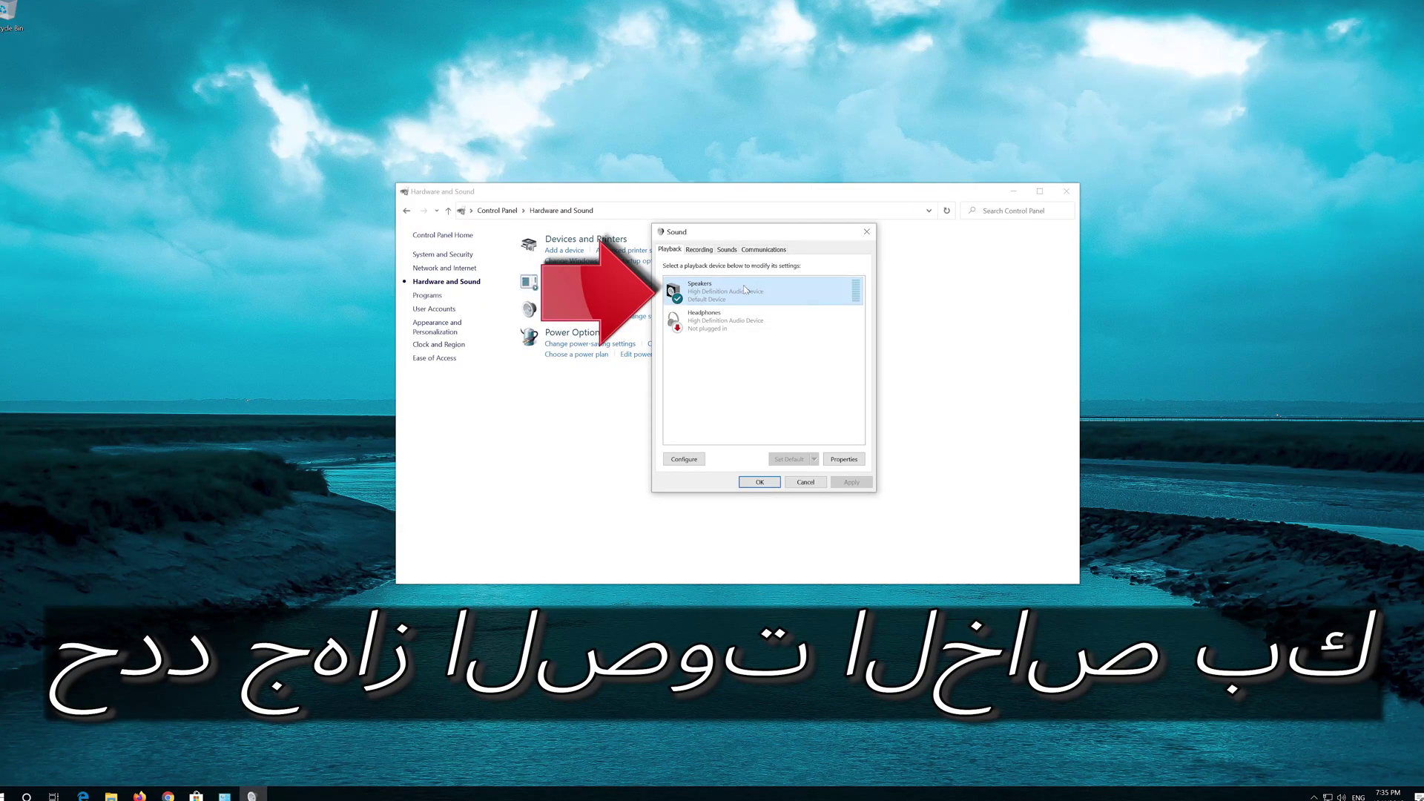
Open the Speakers Properties Advanced tab showing the 16 bit, 44100 Hz (CD Quality) default format
{"action": "right_click", "coordinate": [749, 291]}
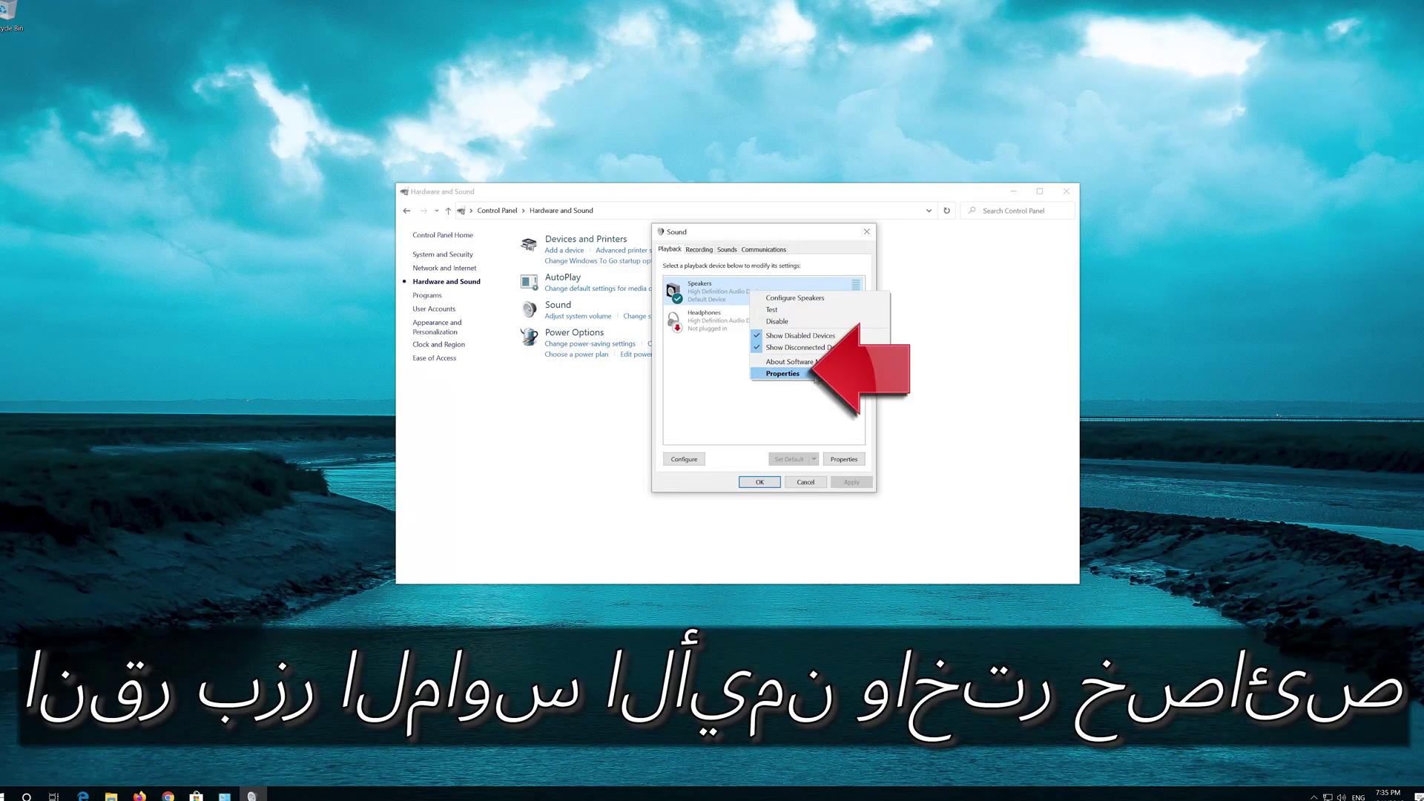
{"action": "left_click", "coordinate": [815, 375]}
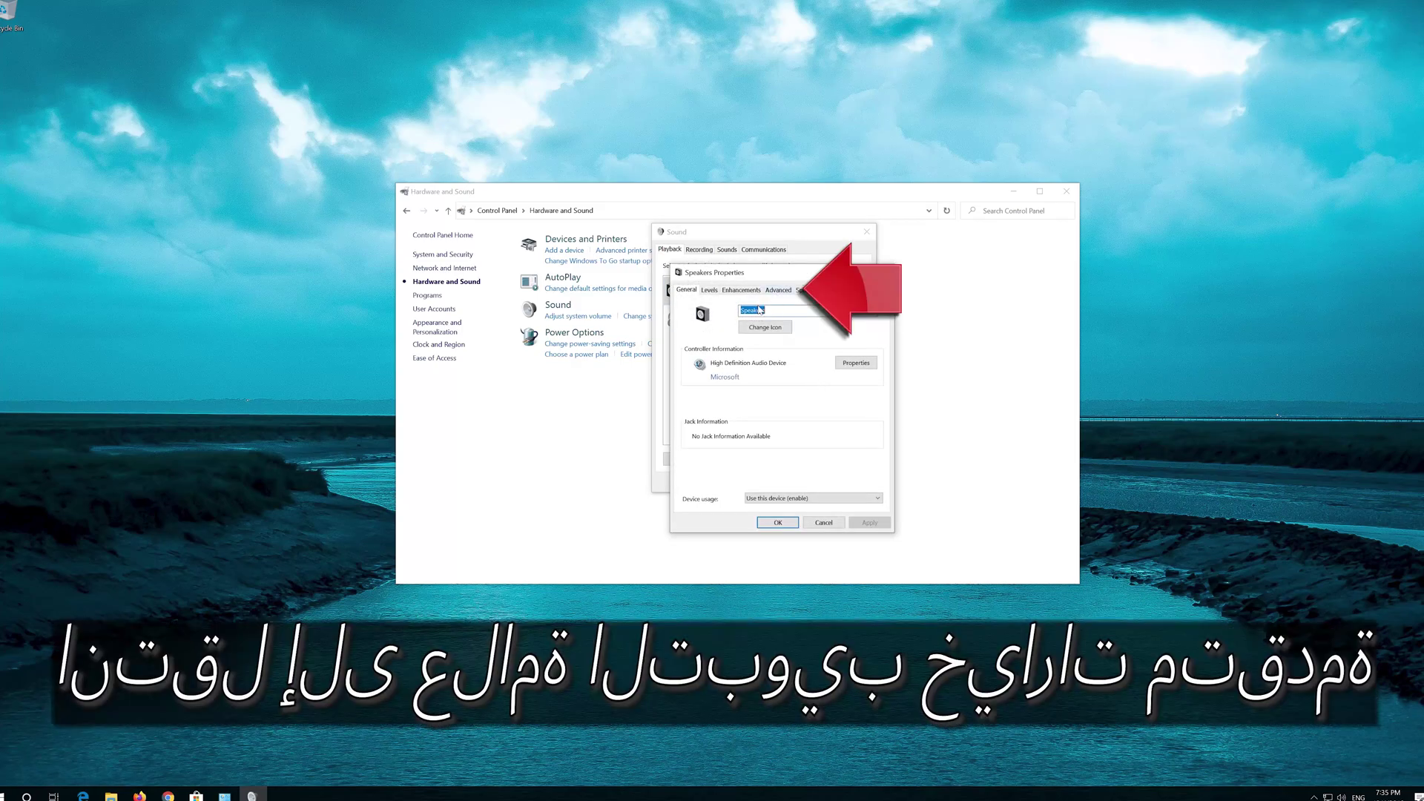
{"action": "left_click", "coordinate": [779, 291]}
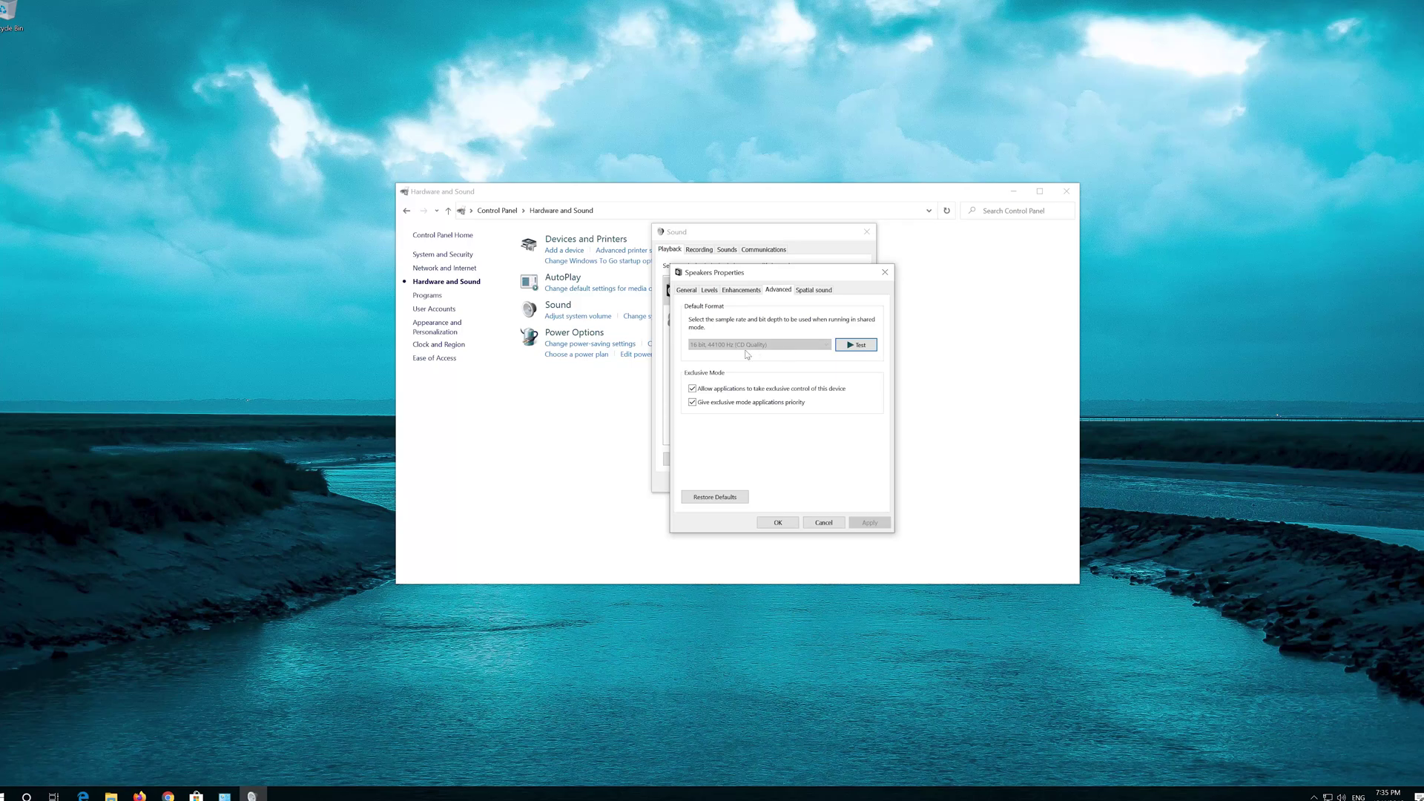